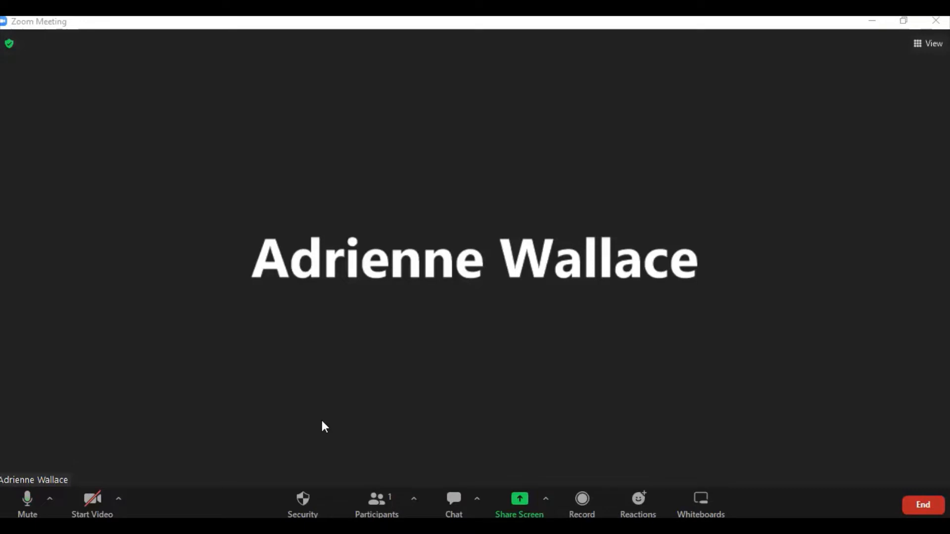
Step: Start sharing a Whiteboard from Share Screen and maximize its window
click(522, 506)
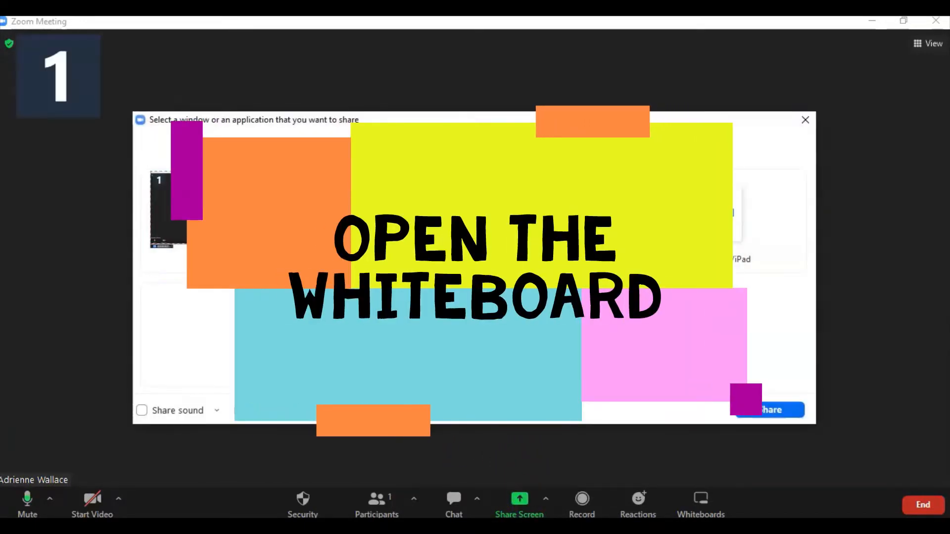
click(596, 257)
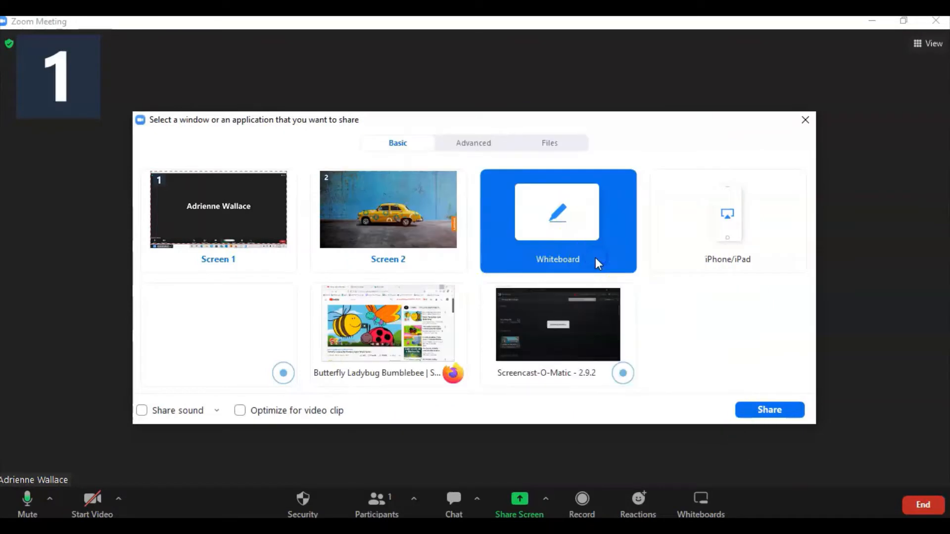
click(760, 410)
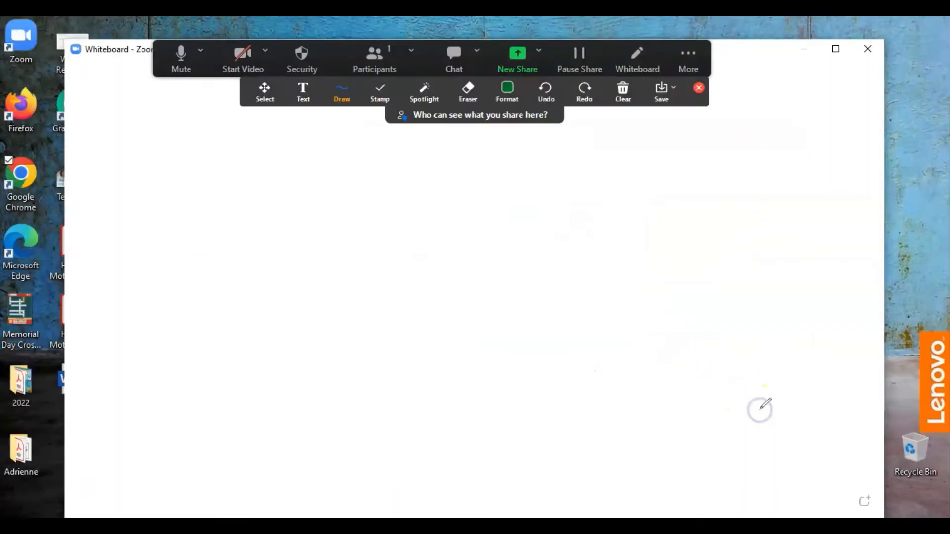
click(835, 49)
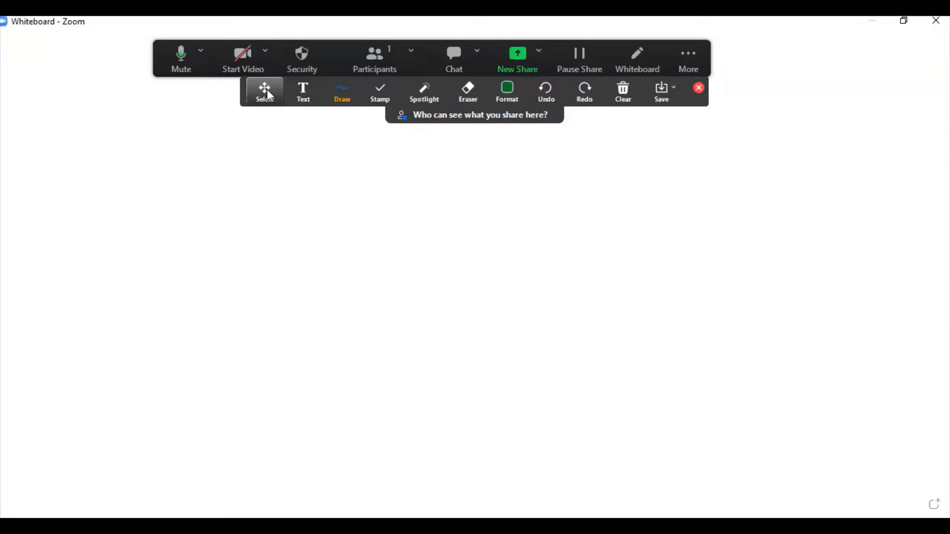
Step: Select the Text tool on the whiteboard annotation toolbar
click(303, 92)
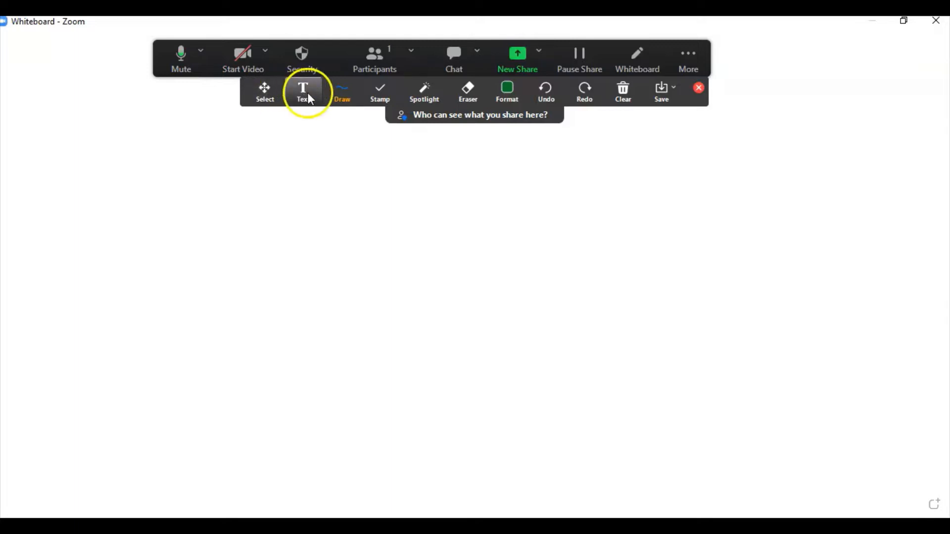
Step: Type 'You can type.' in a text box left of centre on the whiteboard
click(231, 208)
click(201, 197)
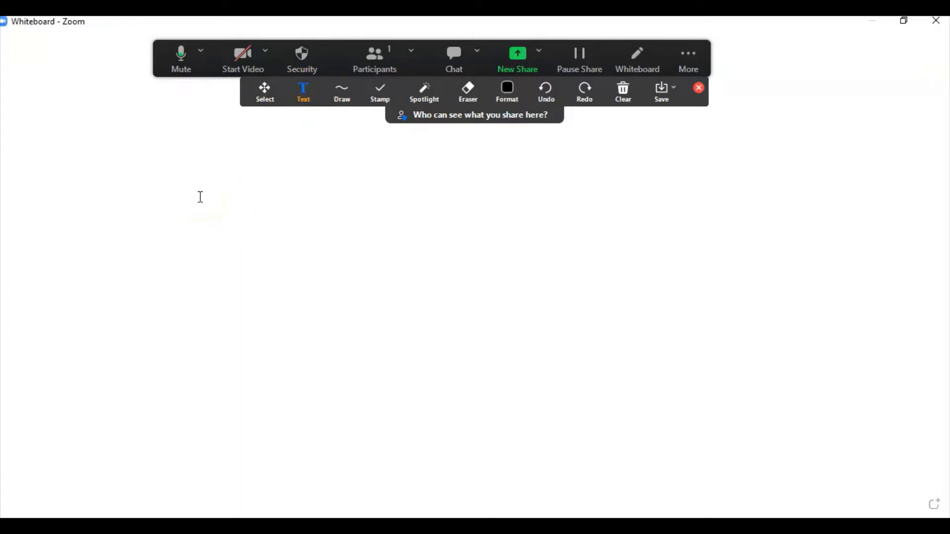
click(201, 197)
text(You can )
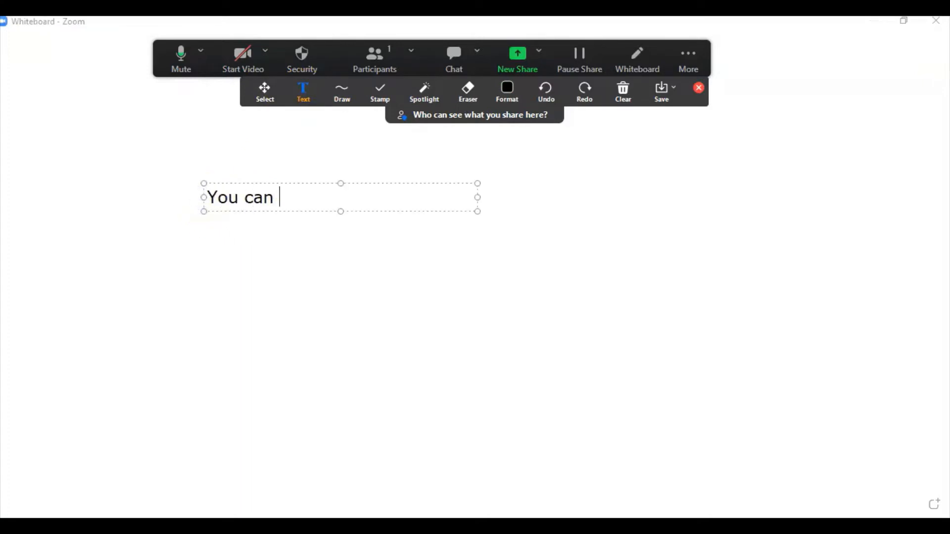
text(type.)
click(248, 263)
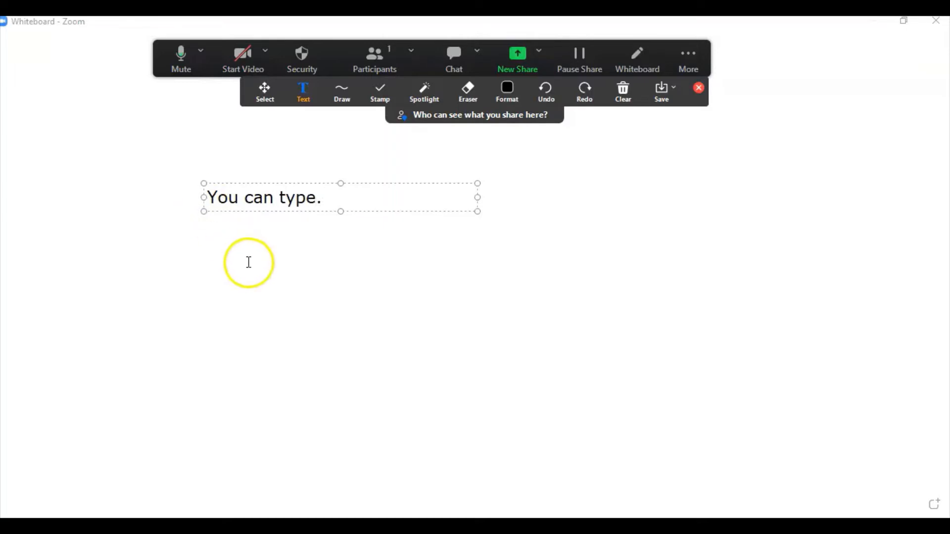
click(275, 202)
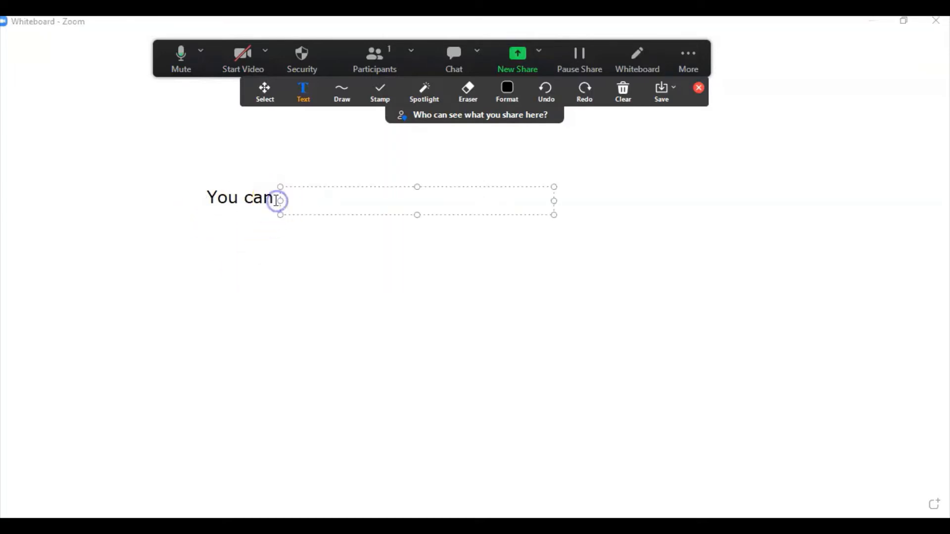
click(247, 198)
click(227, 197)
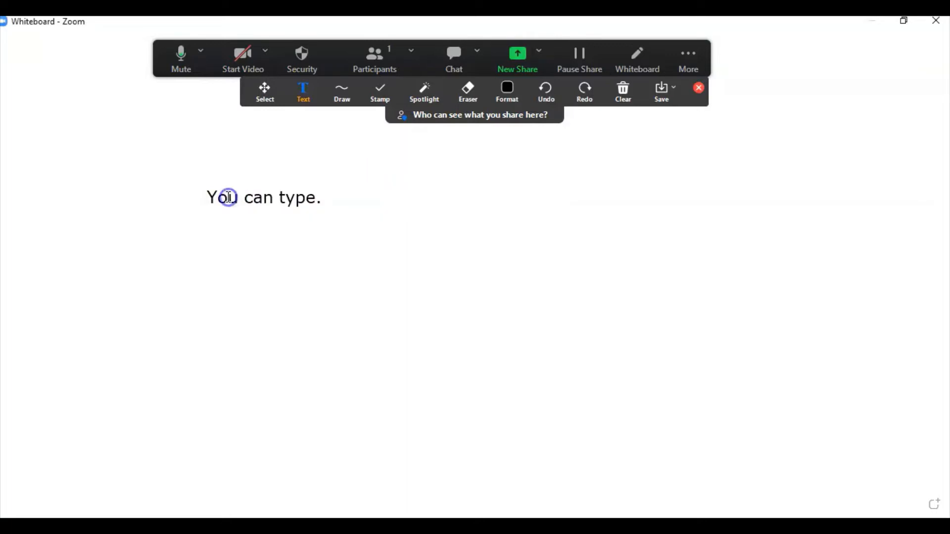
click(230, 198)
click(246, 262)
Step: Reopen the text with Select and append 'Now I can edit.' to it
click(262, 90)
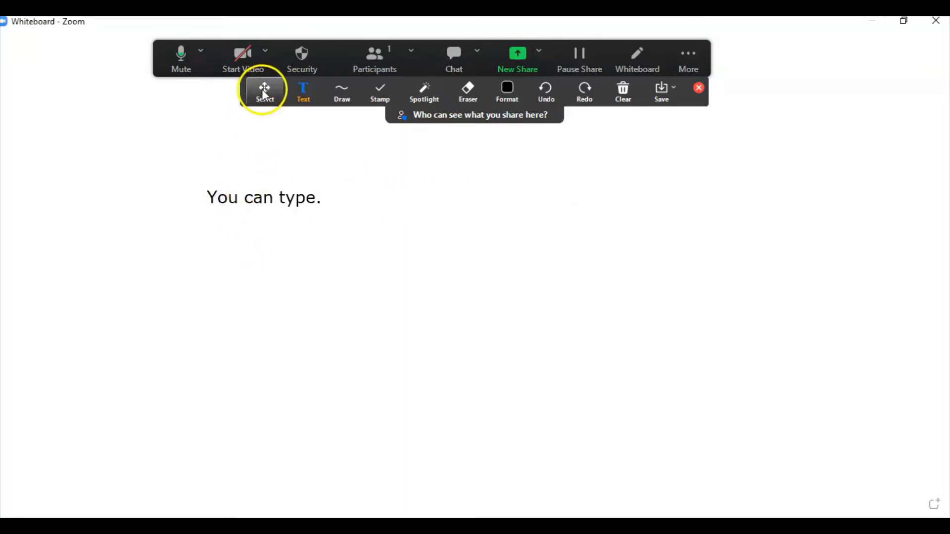
click(271, 198)
double_click(335, 203)
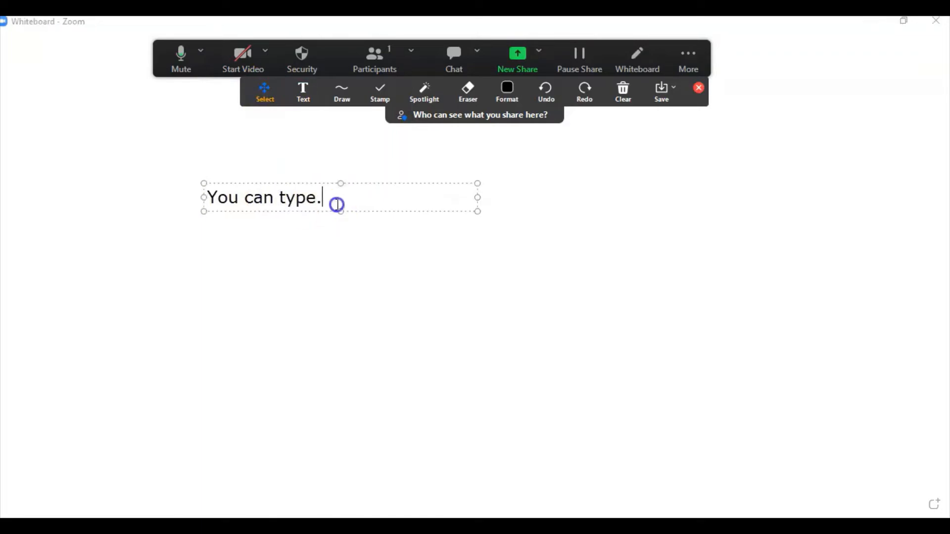
text(Now I can )
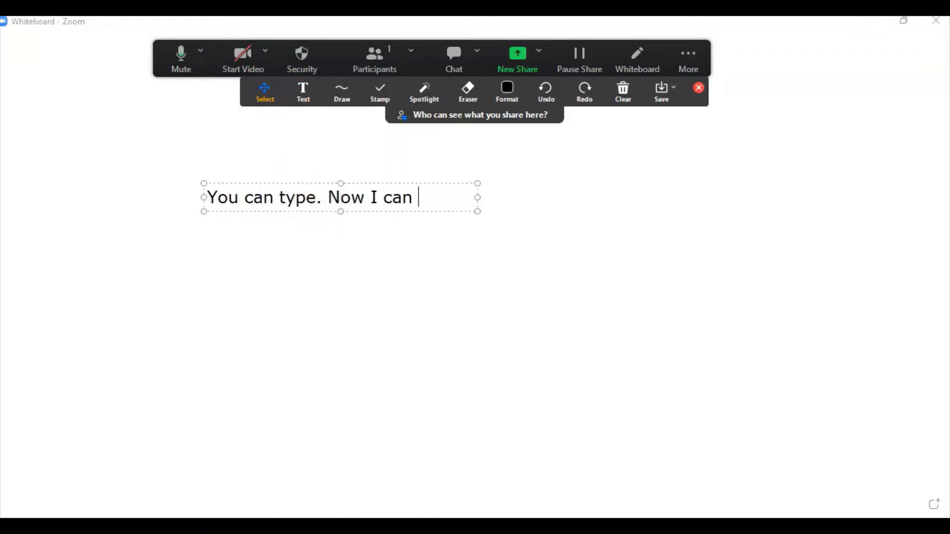
text(edit.)
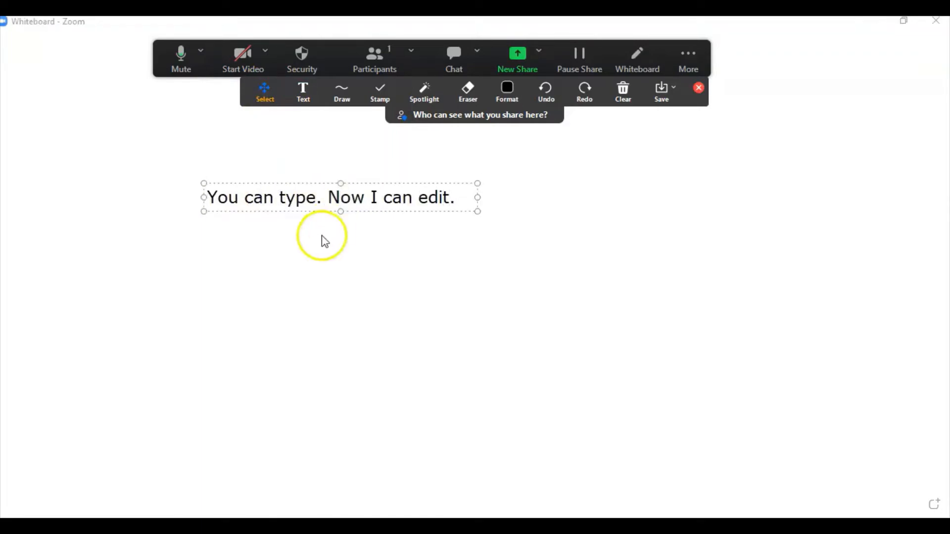
click(310, 248)
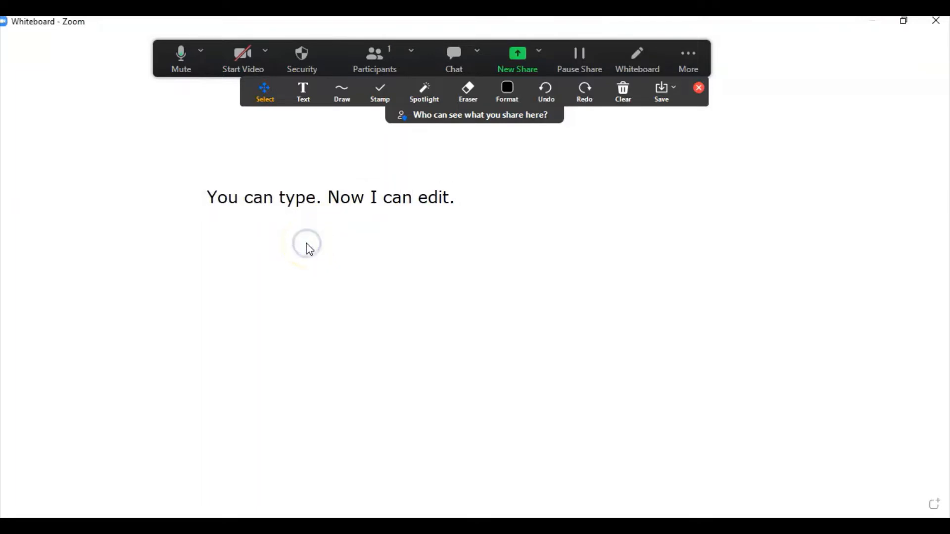
click(344, 95)
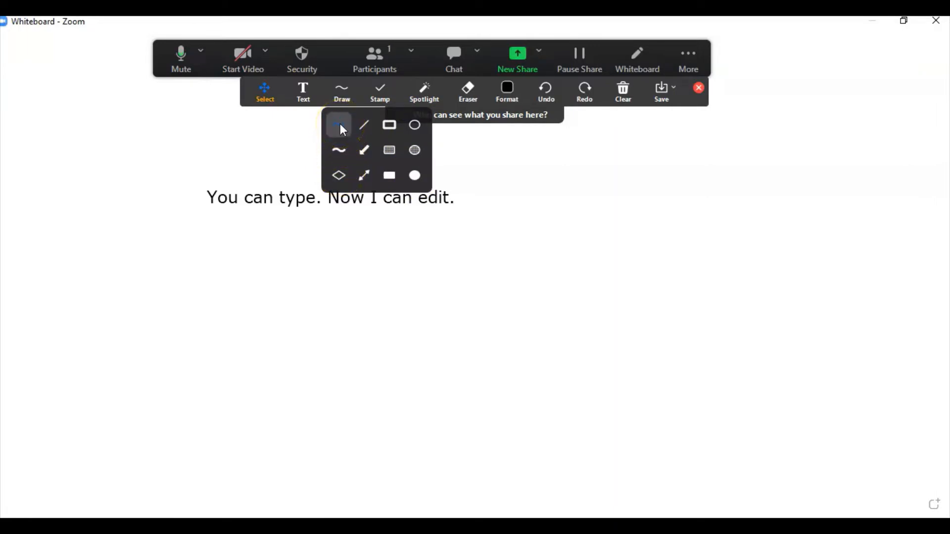
Step: Draw a green ellipse around 'Now I can edit.' and a blue upright ellipse to its right
click(409, 128)
drag(303, 171, 504, 275)
click(508, 90)
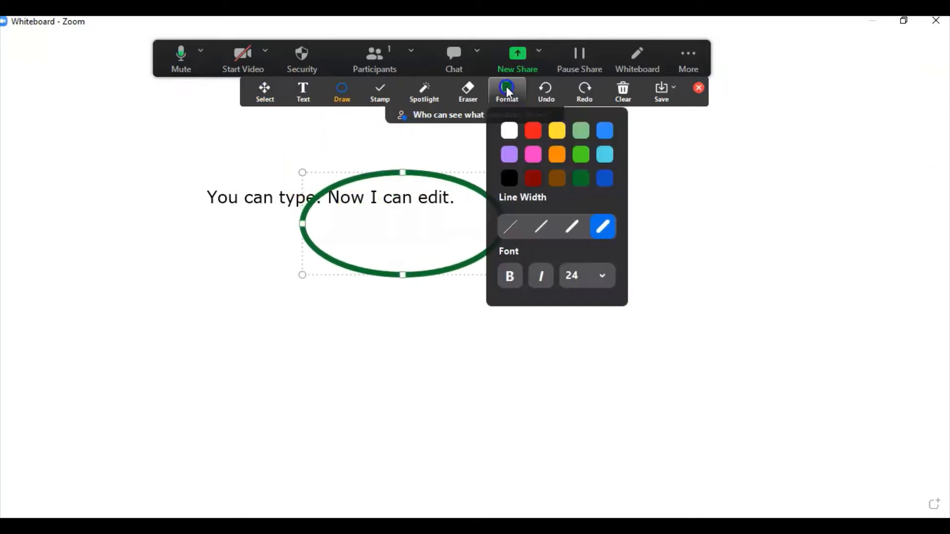
click(508, 91)
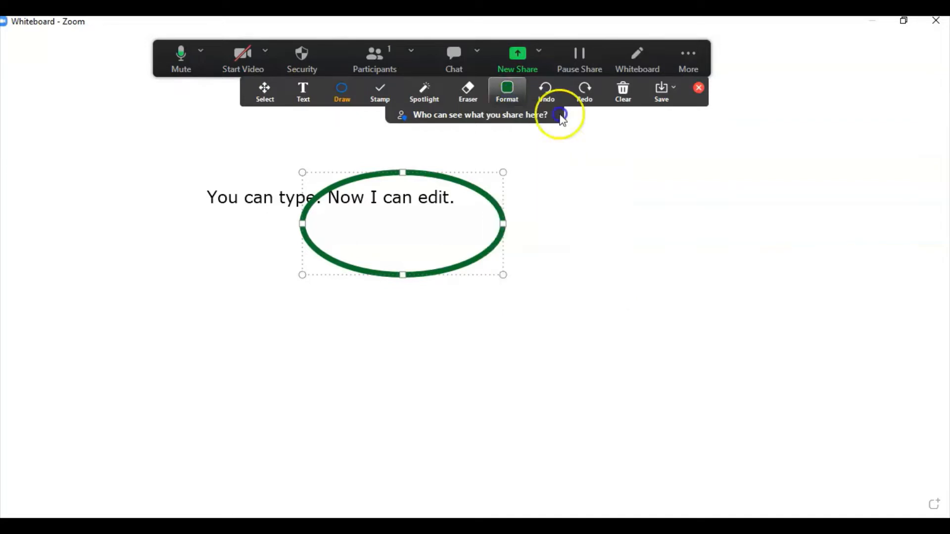
click(512, 96)
click(605, 130)
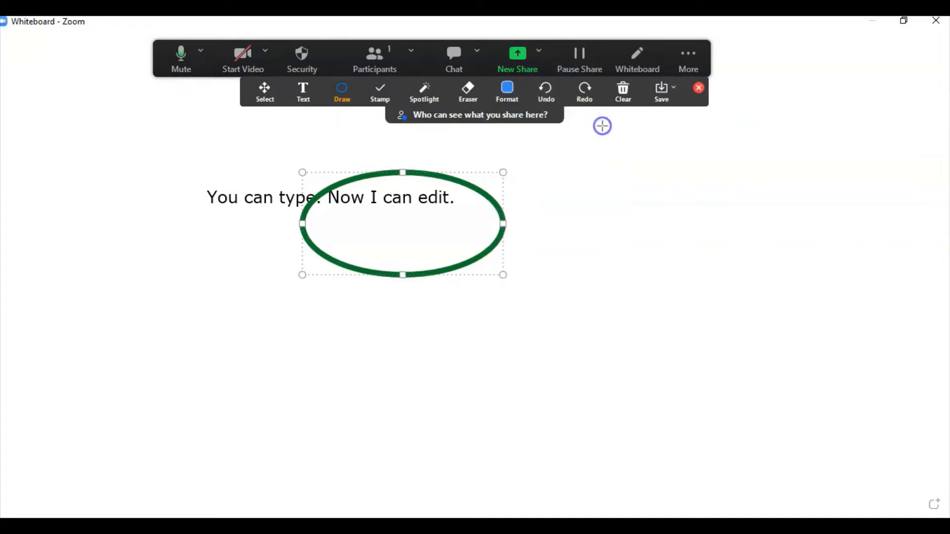
drag(585, 165, 691, 329)
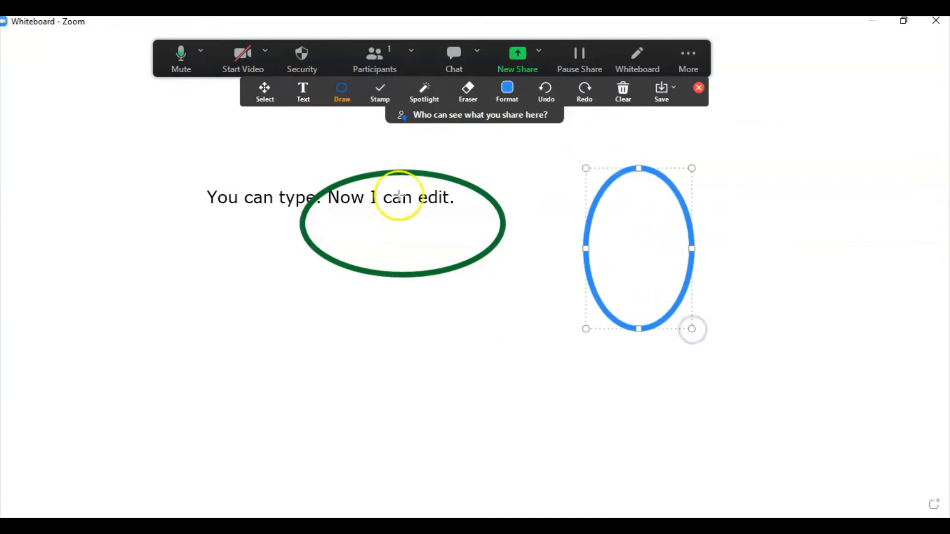
click(355, 105)
click(344, 90)
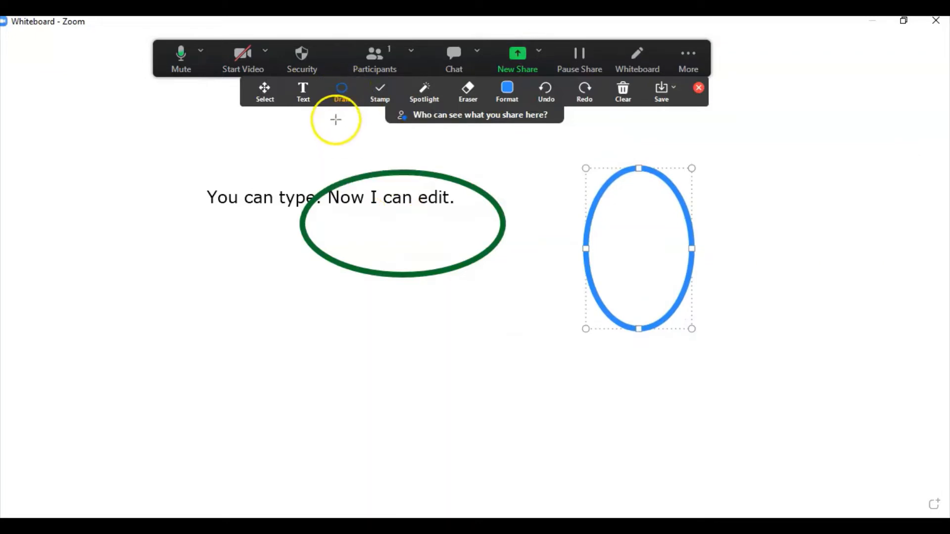
click(339, 102)
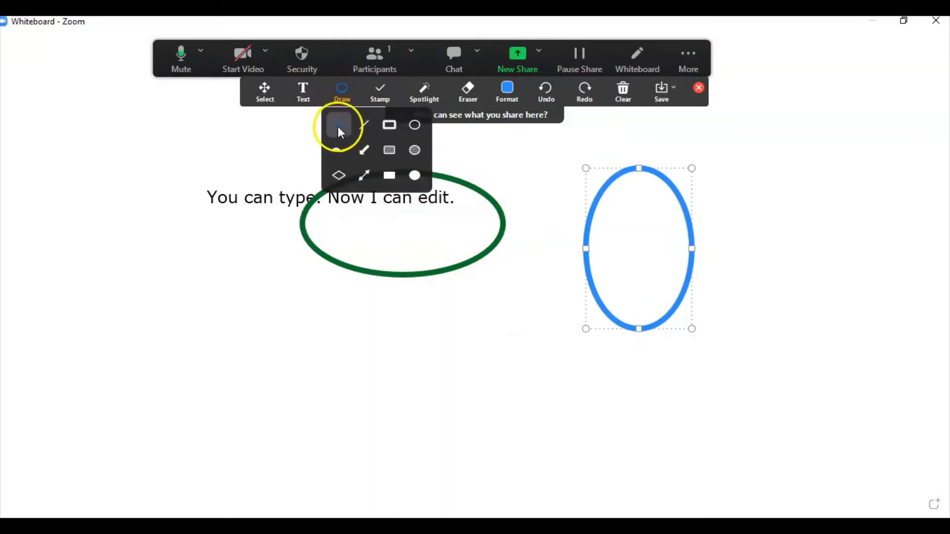
Step: Draw a blue pen loop, a light-blue highlighter loop, and highlight the text line
click(337, 128)
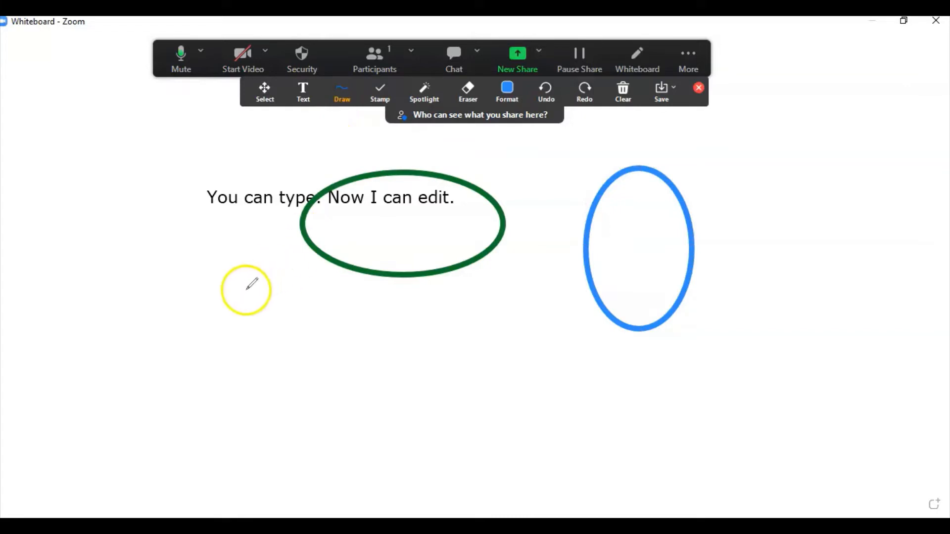
mouse_move(246, 288)
mouse_down()
mouse_move(250, 377)
mouse_move(286, 320)
mouse_move(240, 288)
mouse_up()
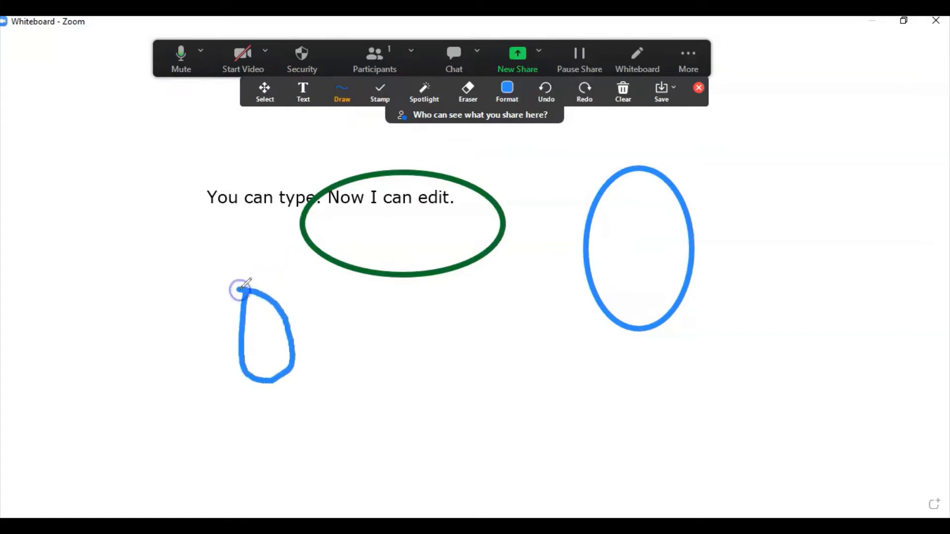
click(355, 101)
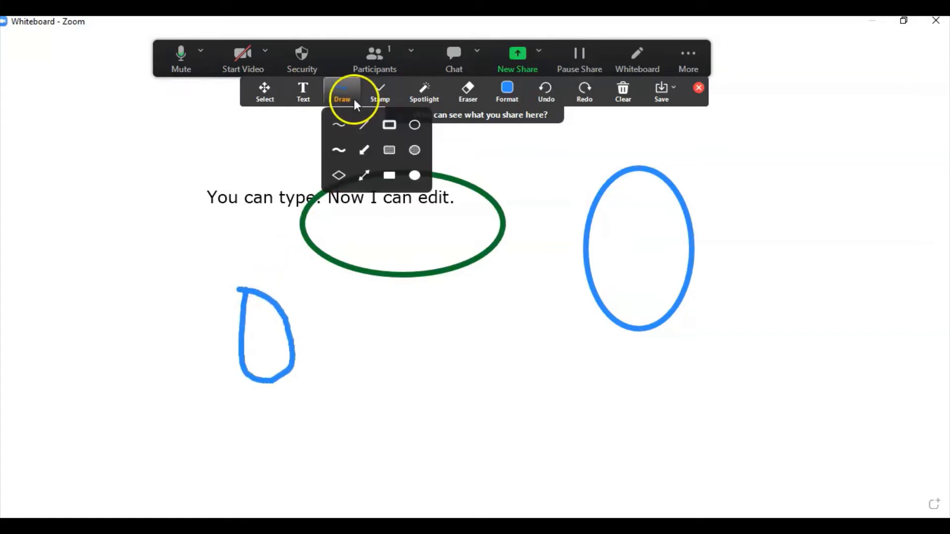
click(344, 153)
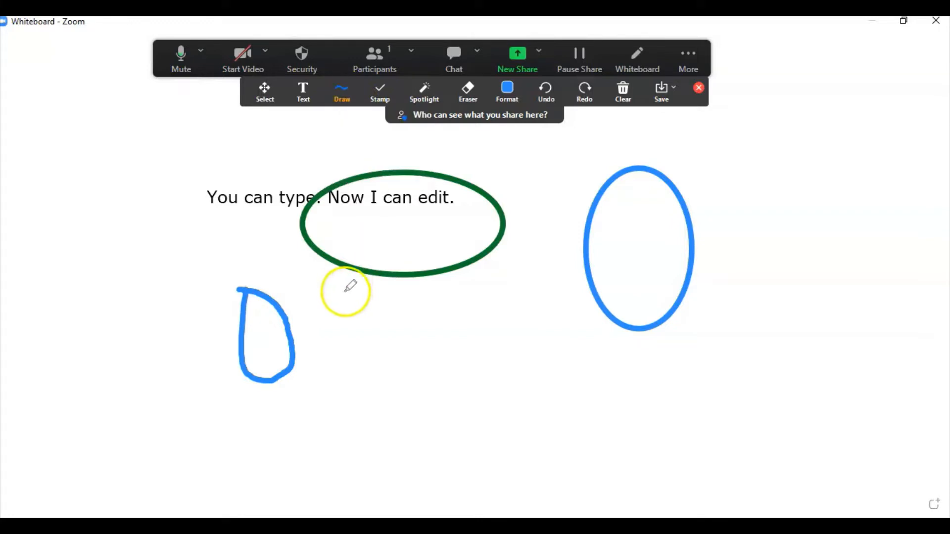
mouse_move(339, 320)
mouse_down()
mouse_move(397, 447)
mouse_move(414, 335)
mouse_move(339, 318)
mouse_up()
drag(198, 196, 460, 197)
Step: Switch to yellow and draw a highlighter stroke below the blue oval
click(509, 94)
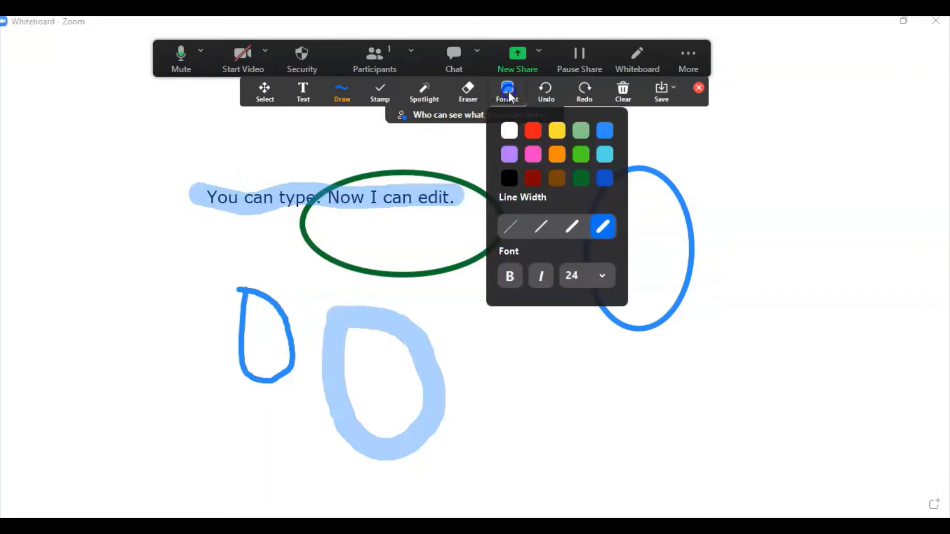
click(558, 131)
drag(473, 308, 651, 385)
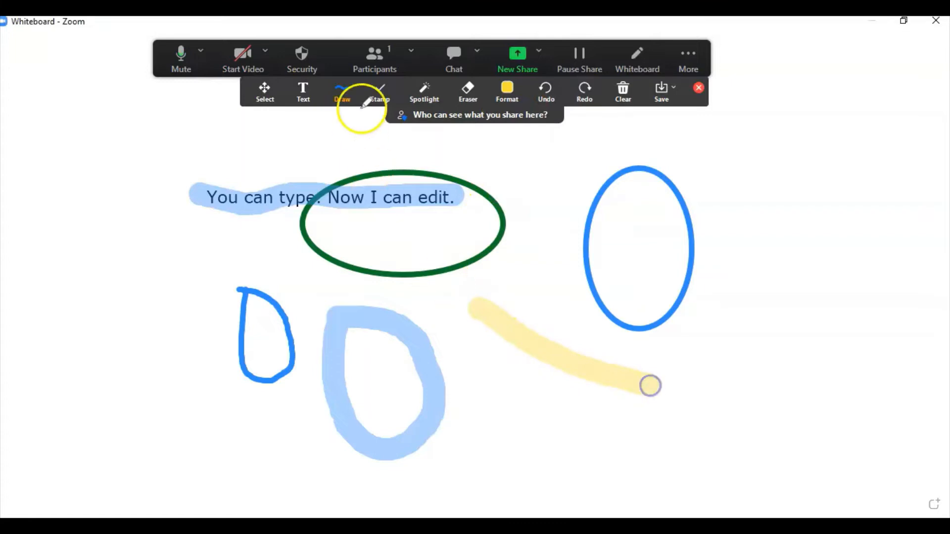
click(355, 91)
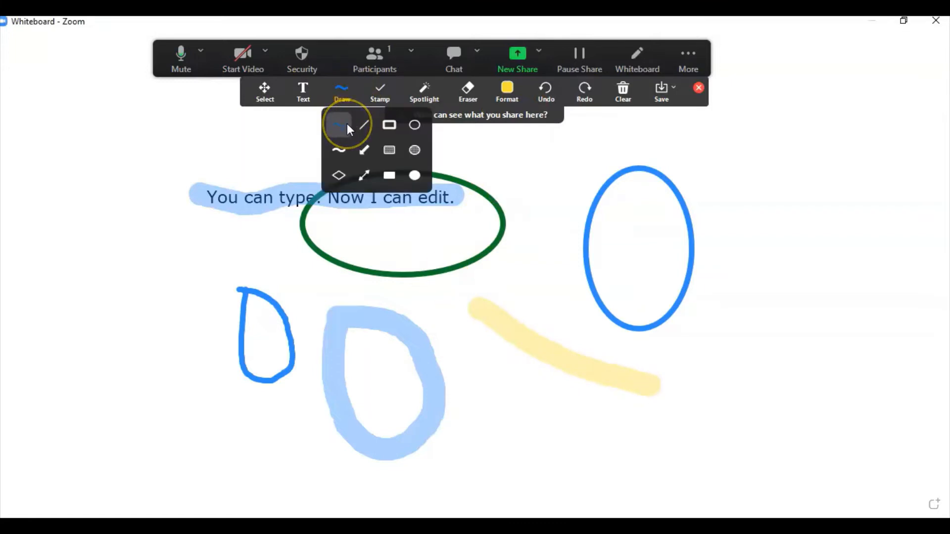
Step: Draw a yellow filled rectangle over the text and a large white filled rectangle over the sketches
click(390, 176)
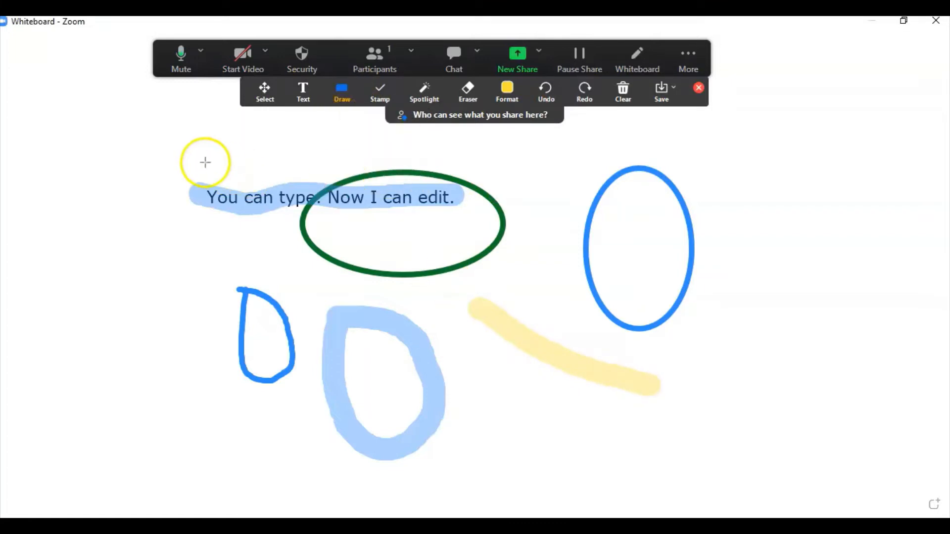
mouse_move(189, 177)
mouse_down()
mouse_move(392, 227)
mouse_move(476, 227)
mouse_up()
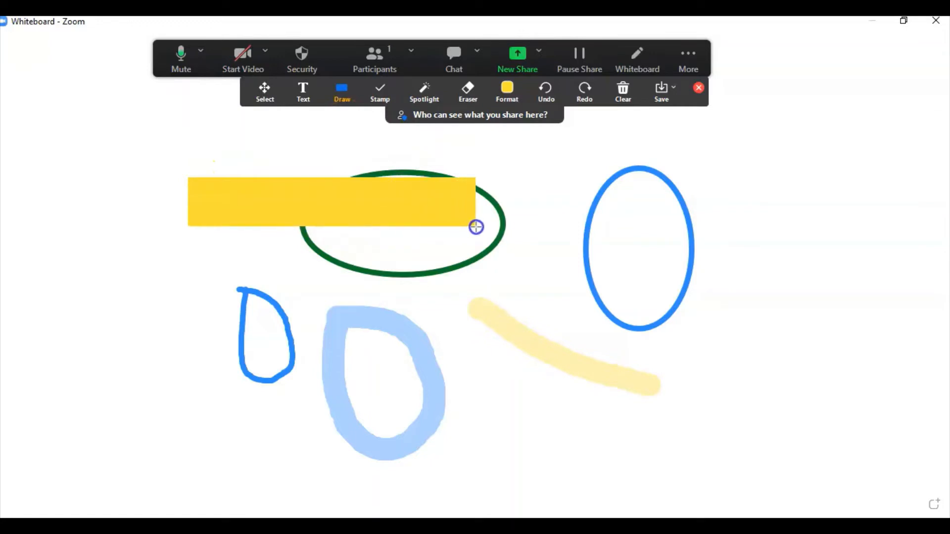
click(516, 91)
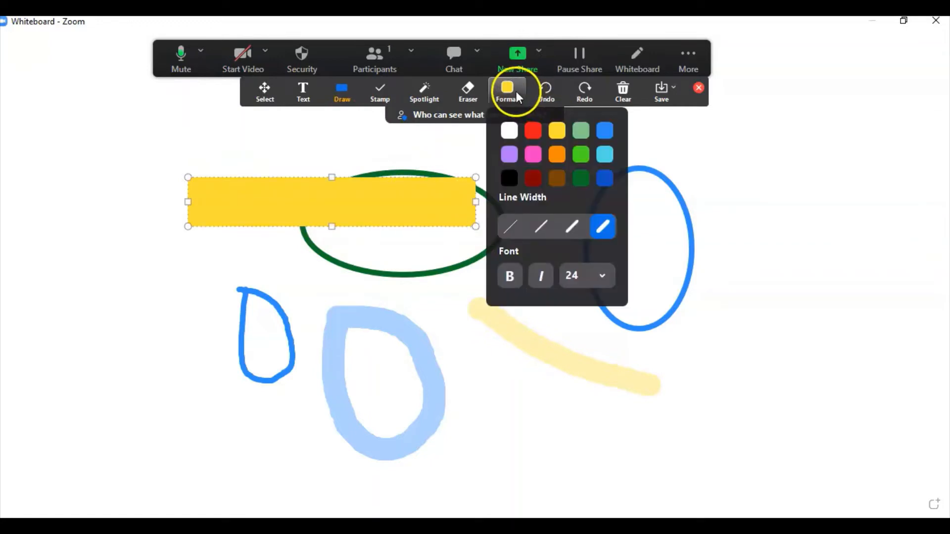
click(509, 131)
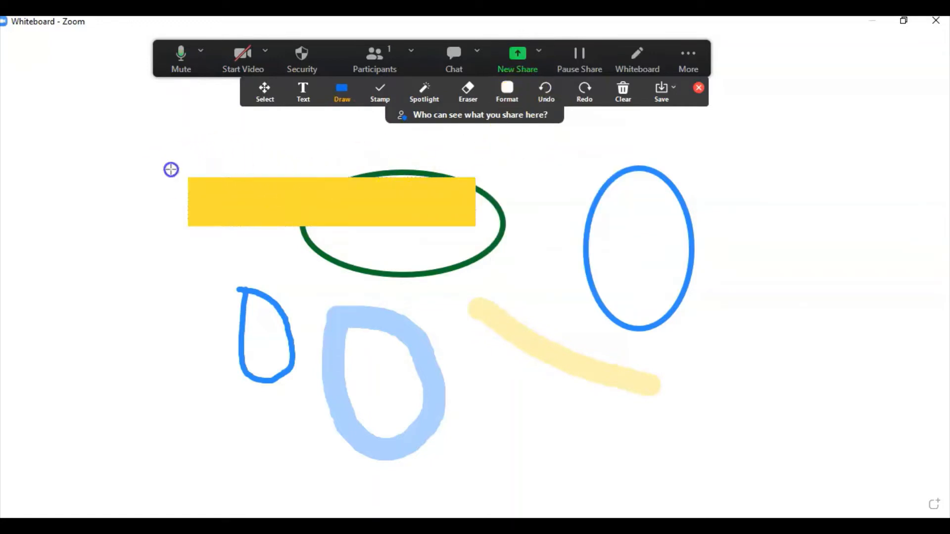
drag(170, 168, 759, 471)
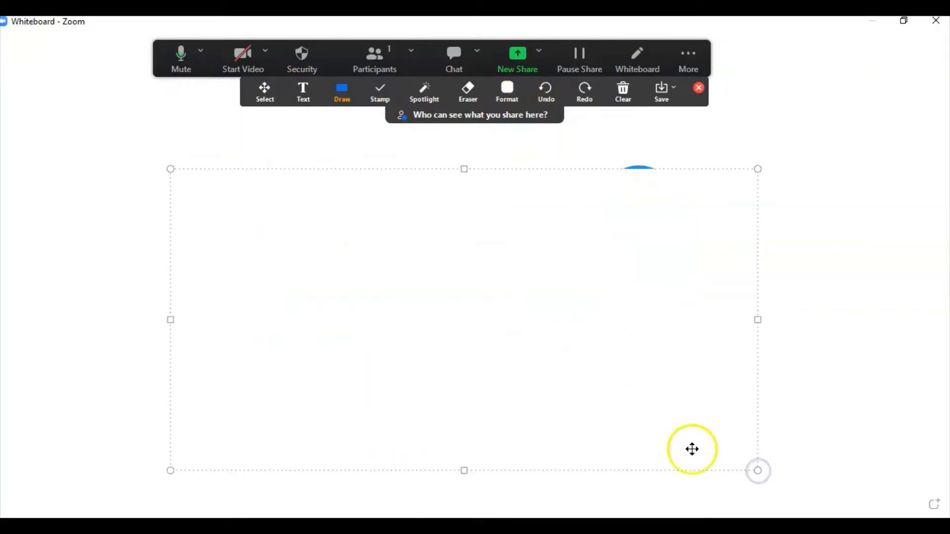
Step: Stretch the white rectangle upward and reposition it to hide all earlier drawings
drag(463, 170, 460, 153)
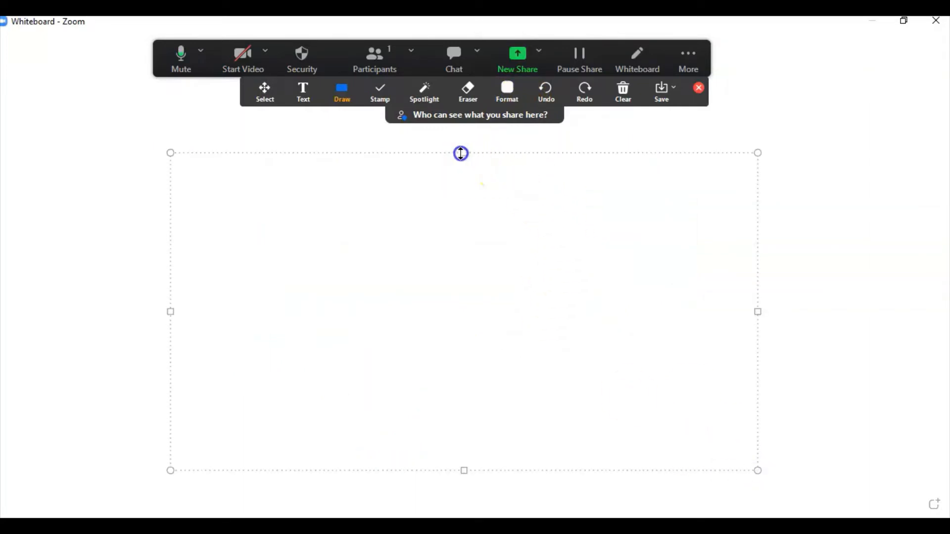
click(264, 94)
click(312, 285)
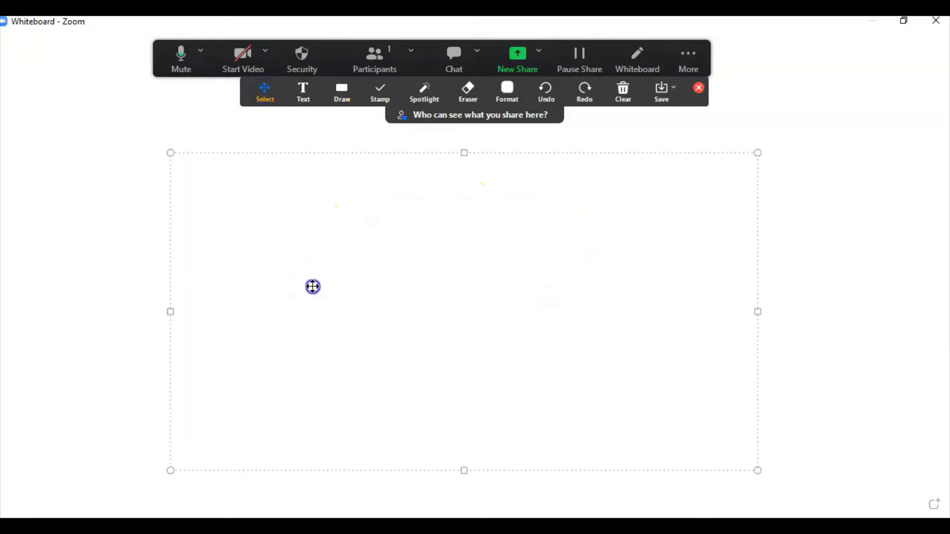
drag(311, 284, 566, 286)
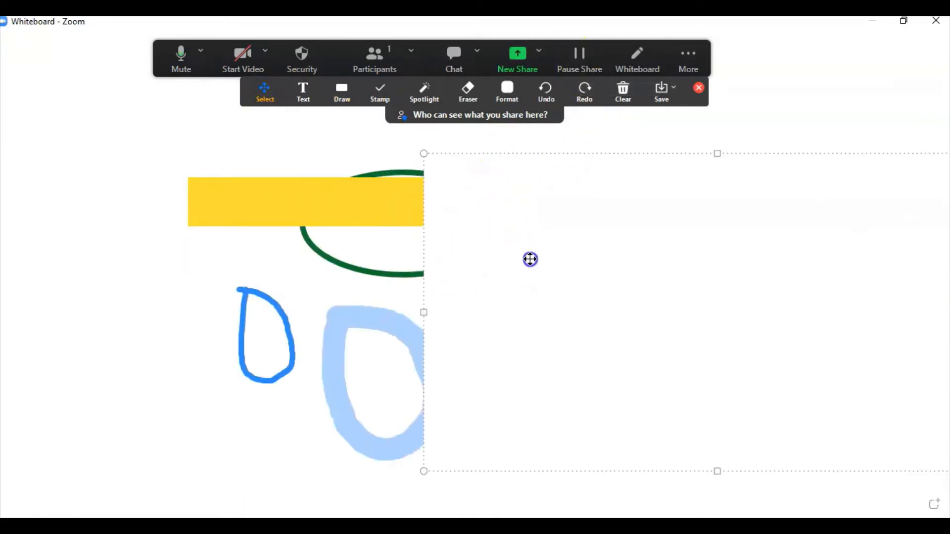
drag(530, 259, 257, 252)
click(383, 94)
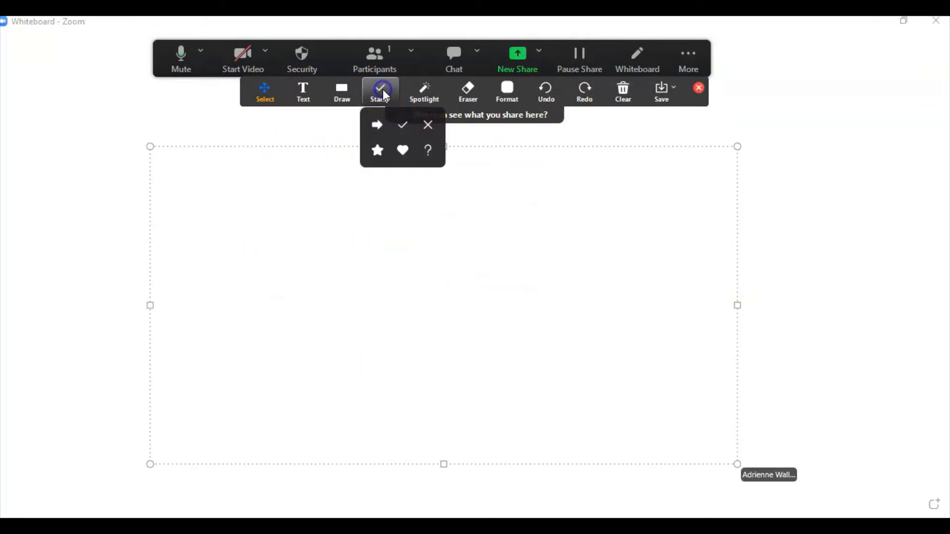
Step: Stamp a left-side column of heart, star, arrow, check mark and X
click(377, 122)
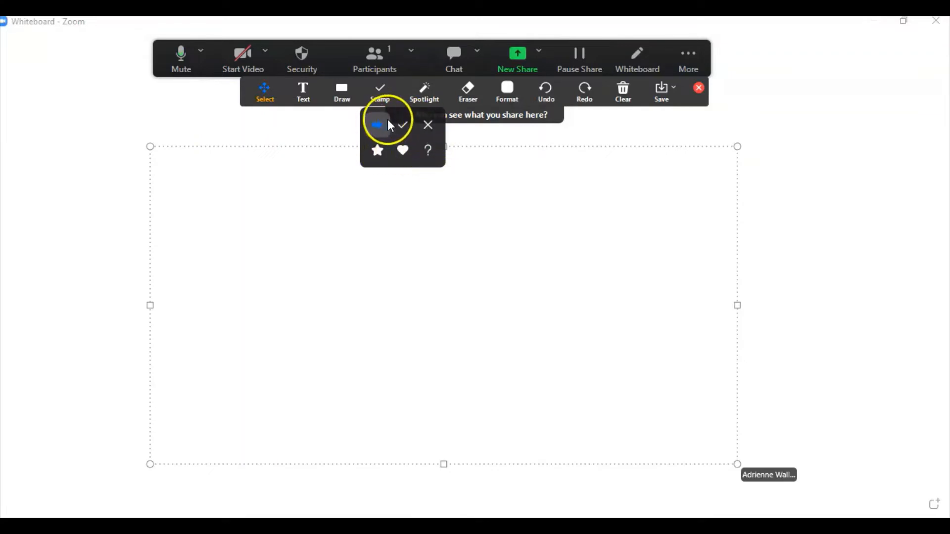
click(401, 130)
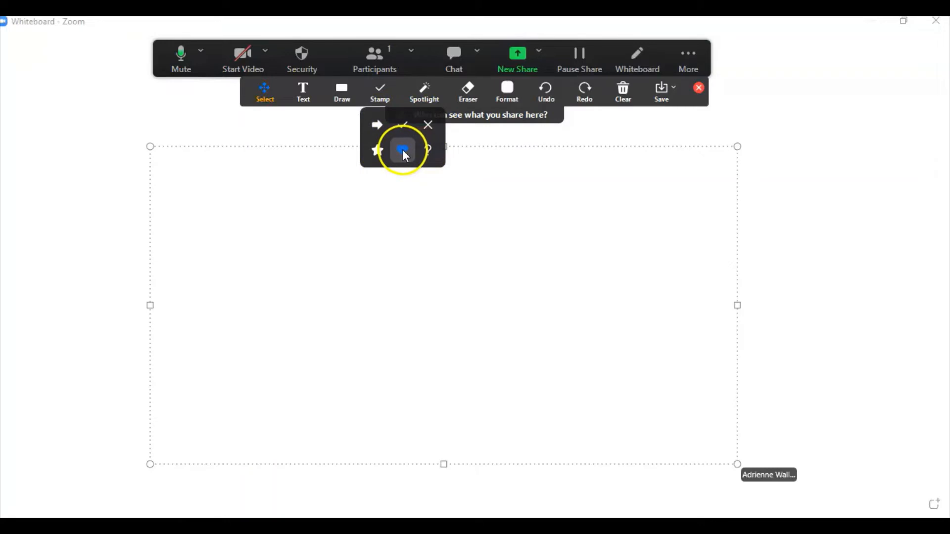
click(181, 139)
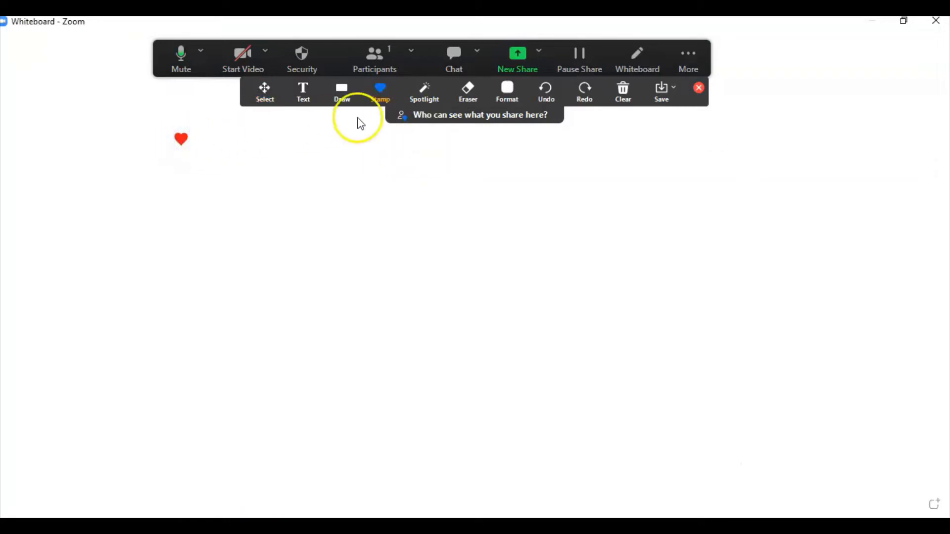
click(381, 92)
click(377, 146)
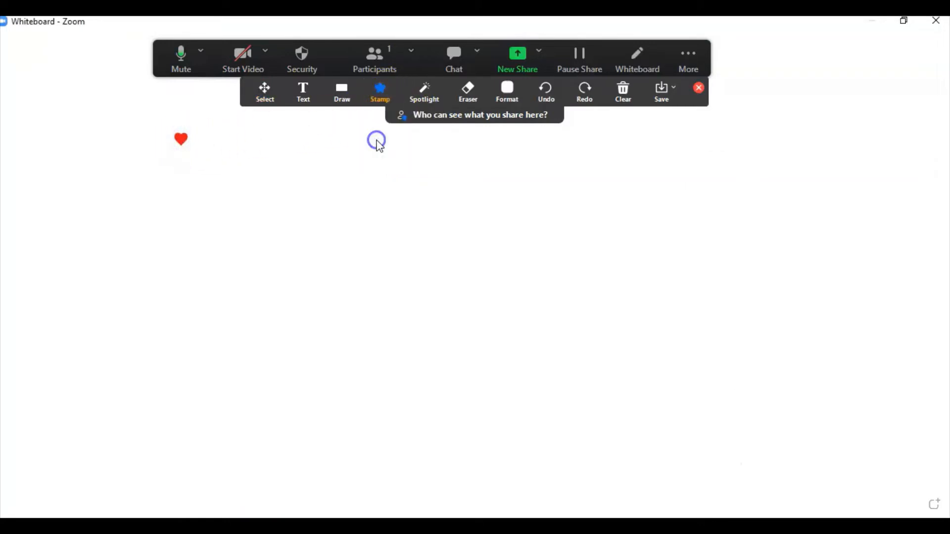
click(182, 171)
click(380, 99)
click(379, 125)
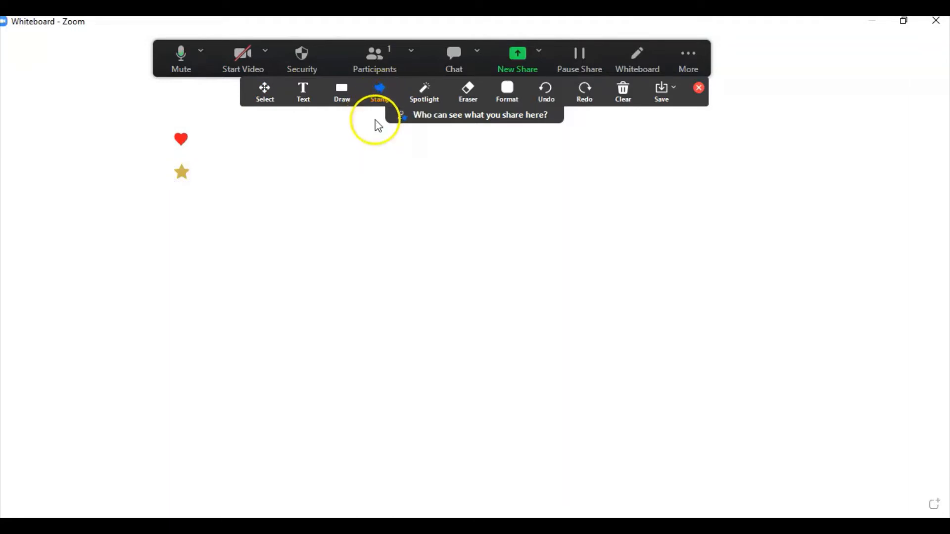
click(181, 202)
click(382, 99)
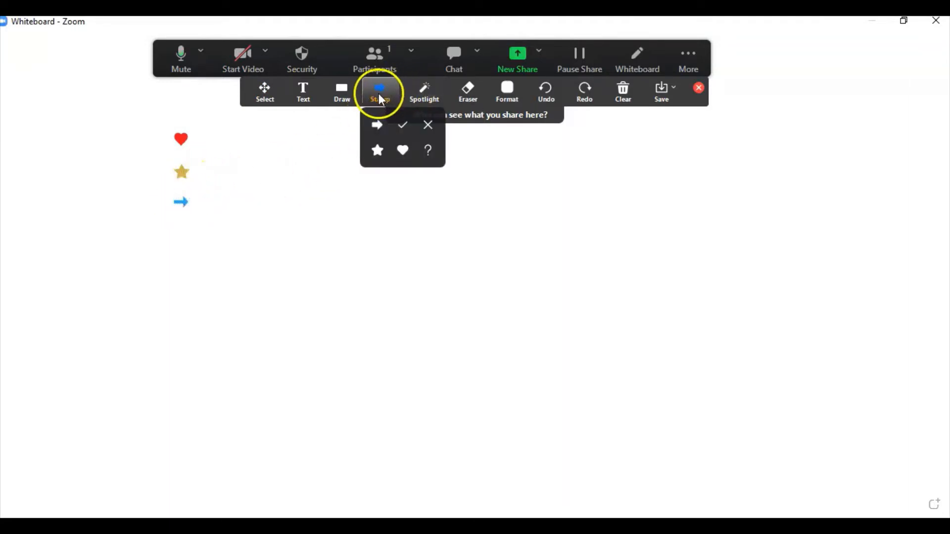
click(403, 125)
click(187, 234)
click(397, 99)
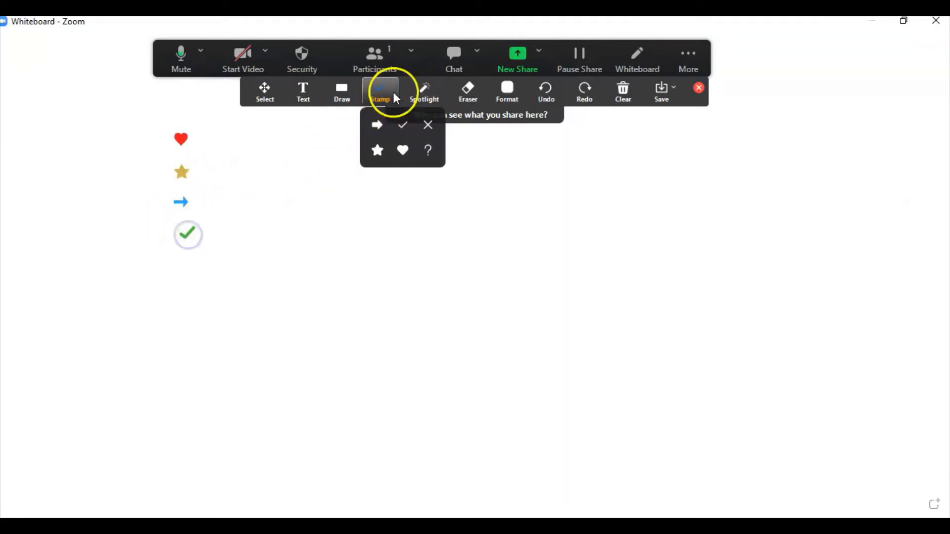
click(428, 130)
click(187, 261)
Step: Stamp a blue question mark below the X and scatter more across the board
click(382, 99)
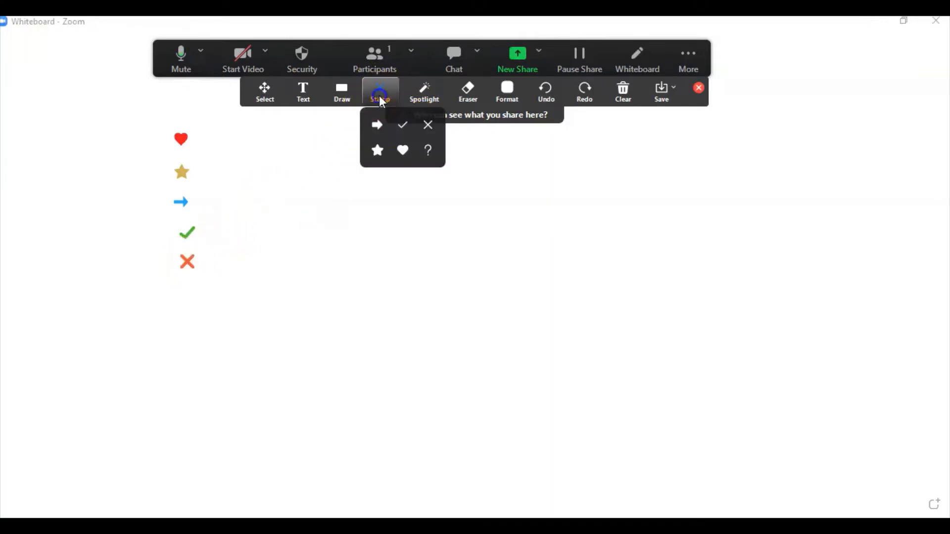
click(427, 151)
click(191, 287)
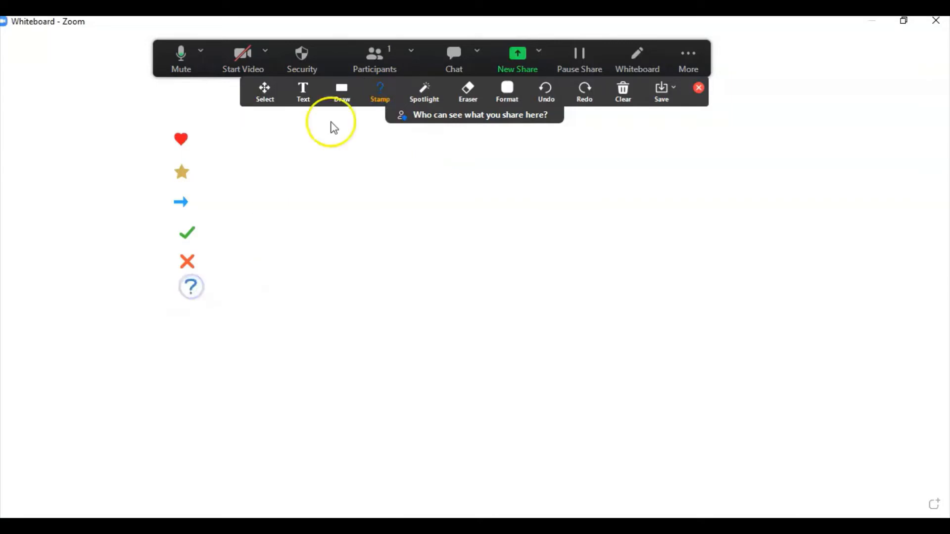
click(266, 227)
click(325, 293)
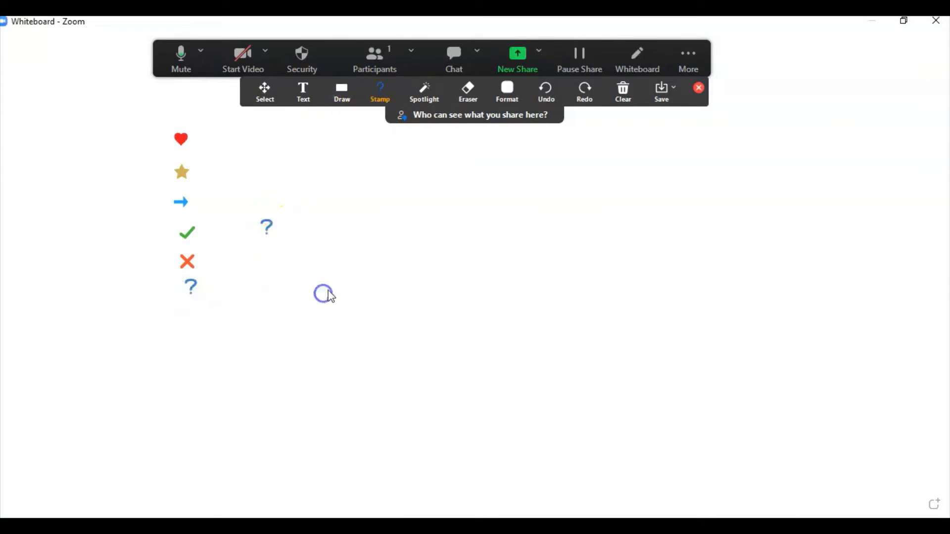
click(429, 229)
click(469, 303)
click(594, 210)
click(519, 329)
click(628, 408)
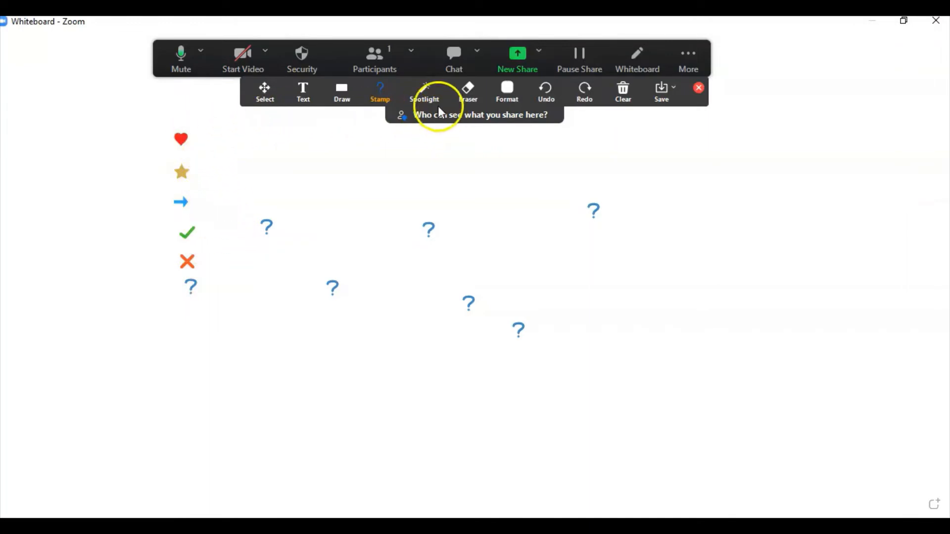
Step: Try the spotlight pointer, then make the Eraser the active tool
click(423, 92)
click(423, 124)
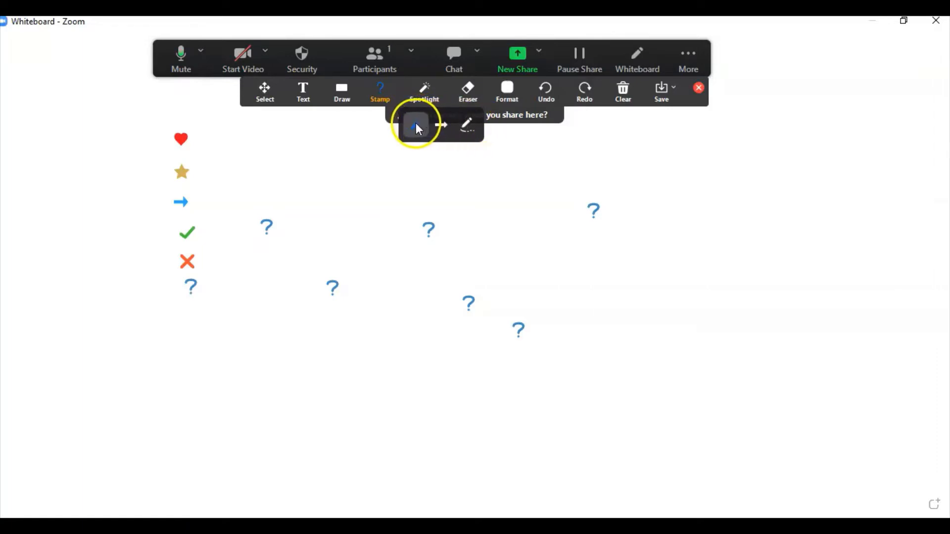
click(422, 96)
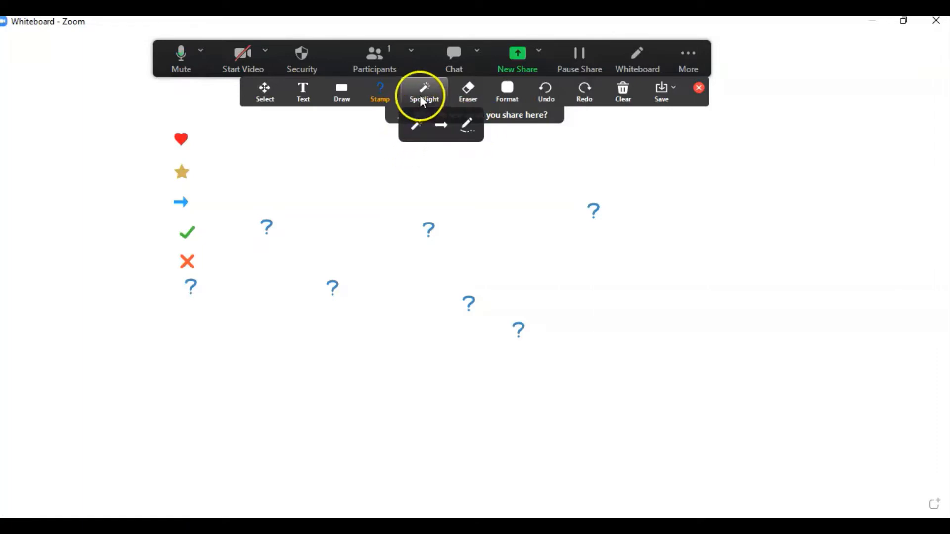
click(416, 127)
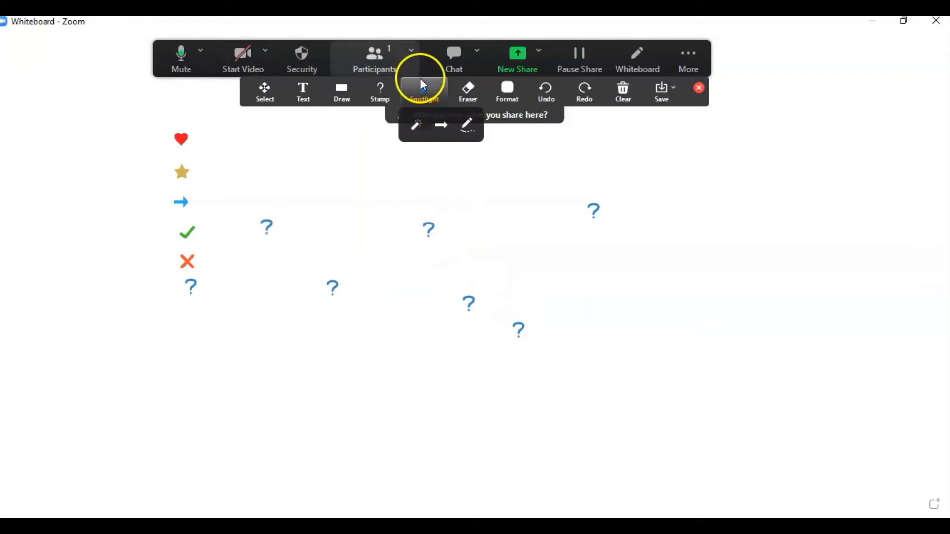
click(467, 94)
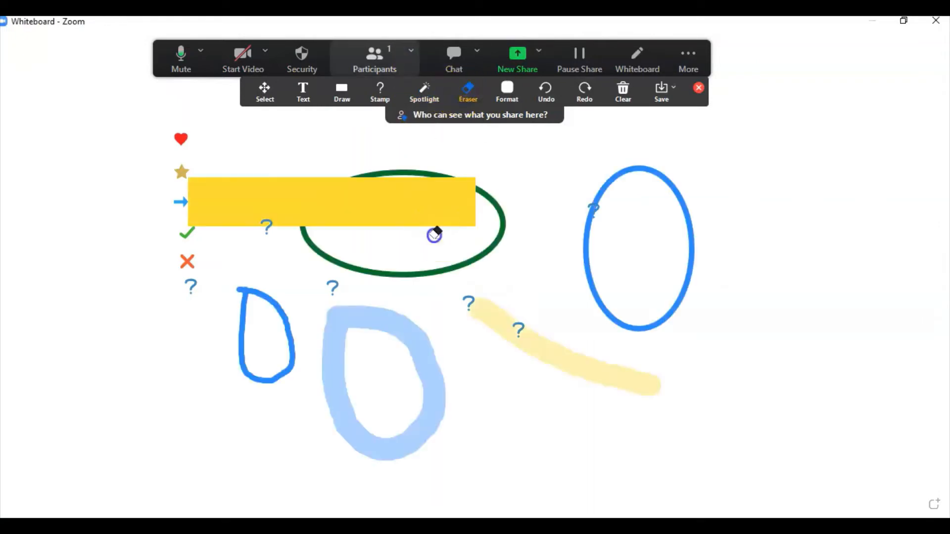
Step: Erase the yellow bar, pale yellow stroke, both D-shaped strokes and stray question marks
click(515, 333)
click(470, 302)
click(382, 329)
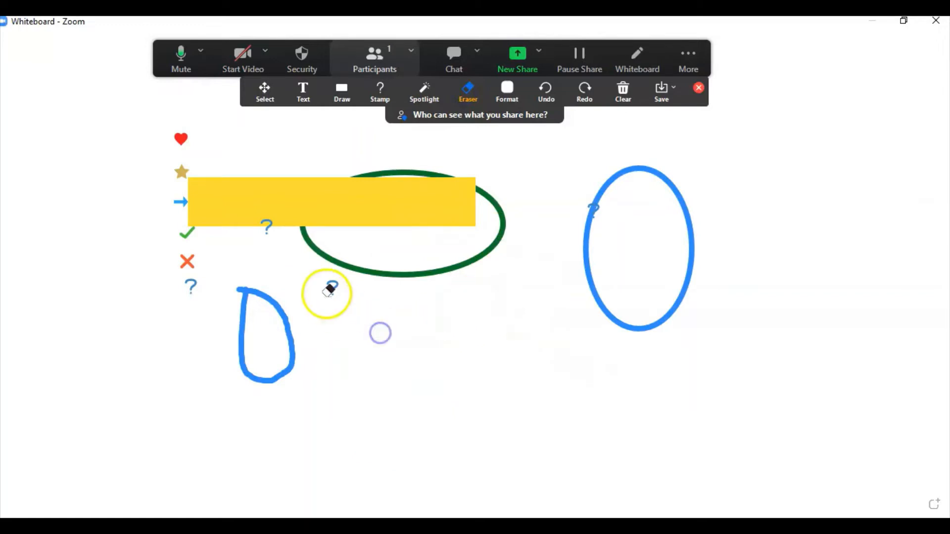
click(328, 288)
click(256, 297)
click(272, 205)
click(314, 245)
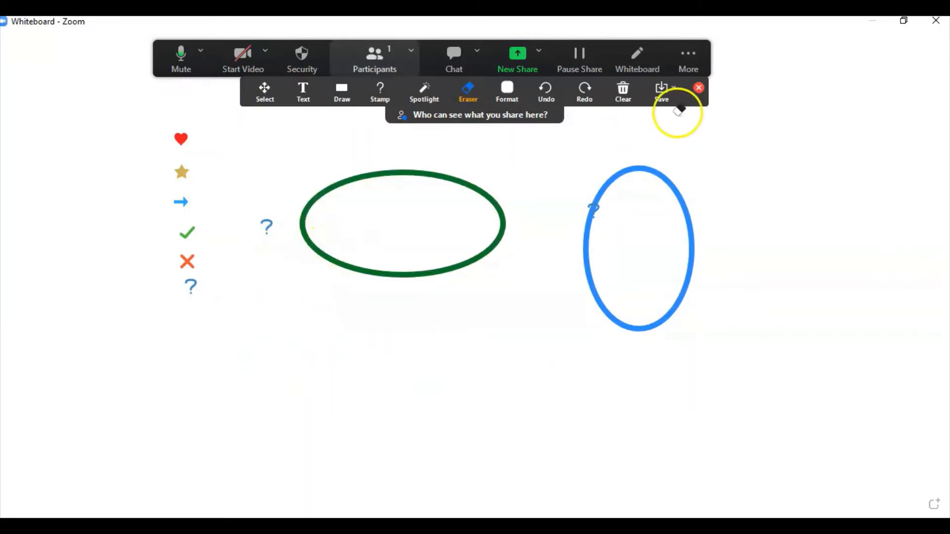
click(623, 93)
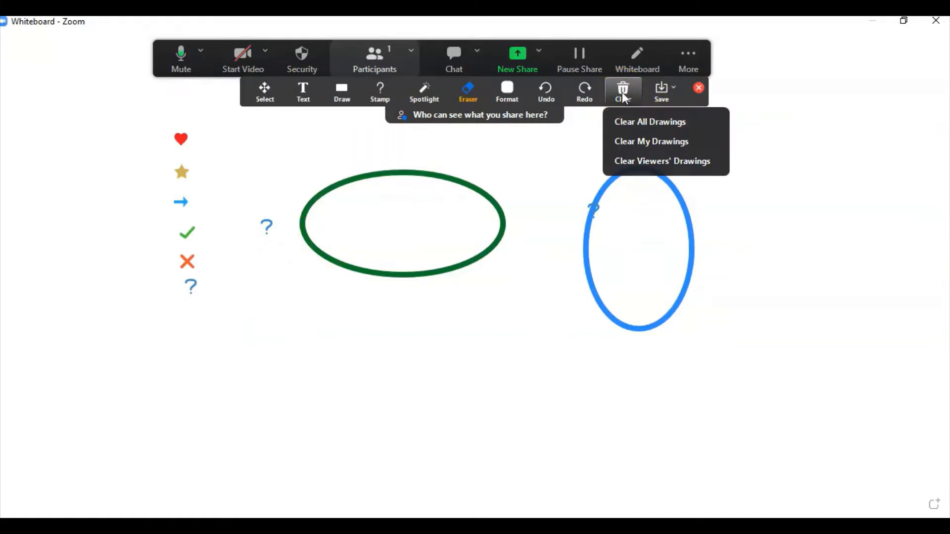
Step: Clear all whiteboard drawings, then undo, redo and undo twice to restore them and the yellow bar
click(629, 118)
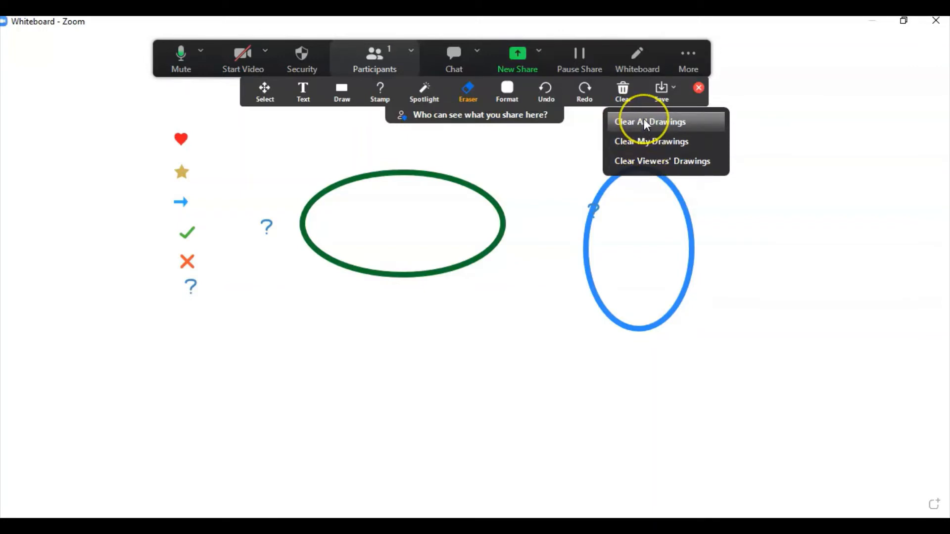
click(645, 122)
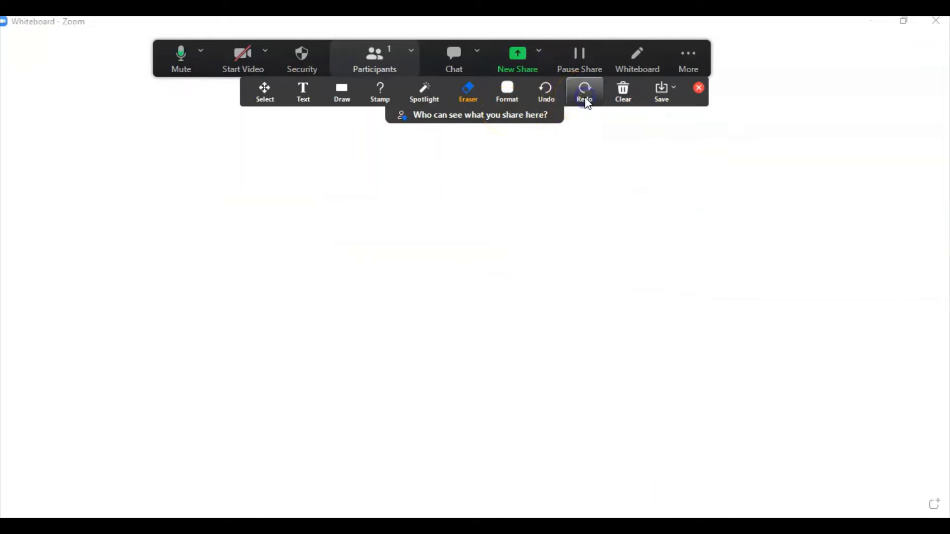
click(556, 91)
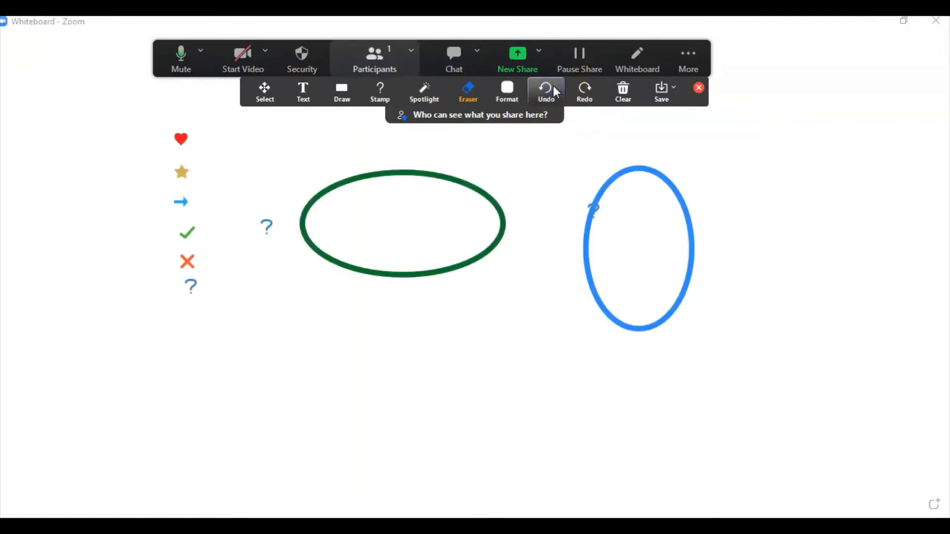
click(584, 93)
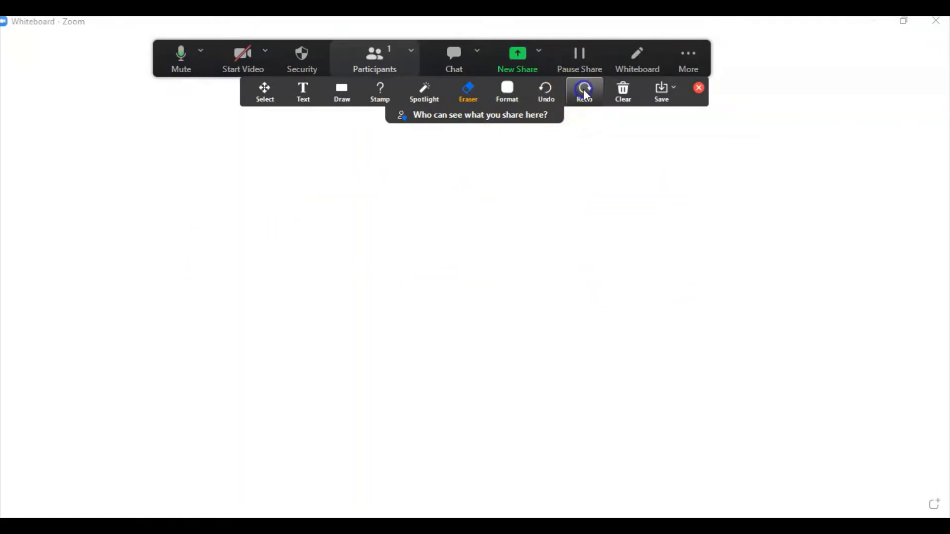
click(547, 91)
click(546, 91)
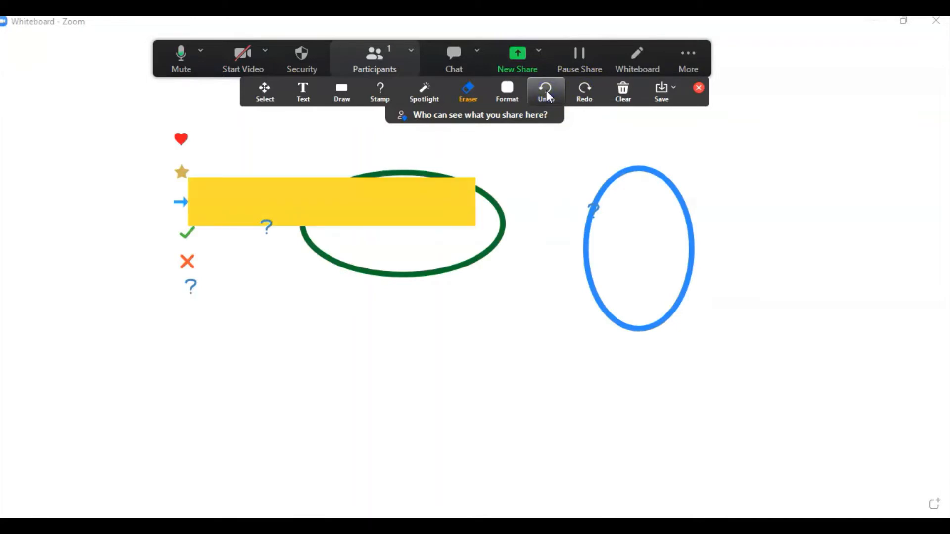
click(525, 91)
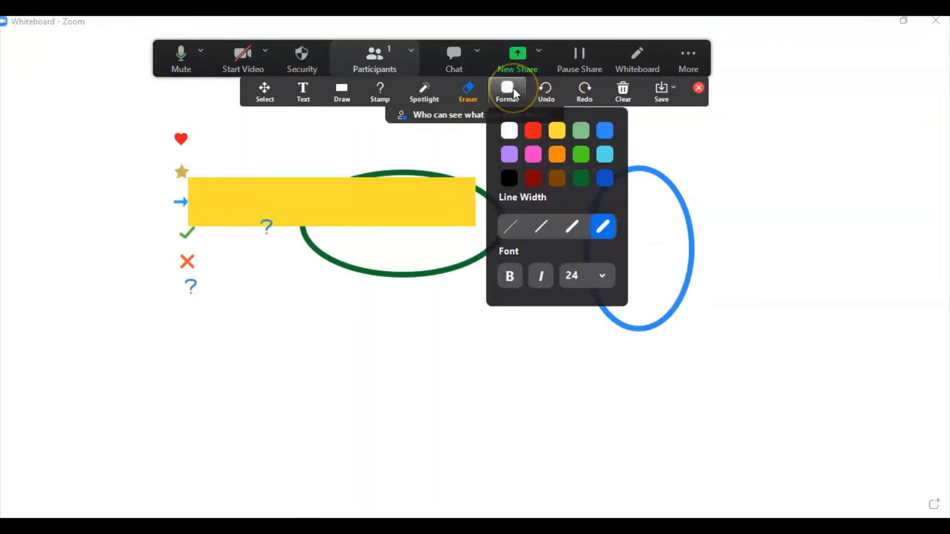
Step: Pick black as the annotation colour and check the available font sizes
click(513, 178)
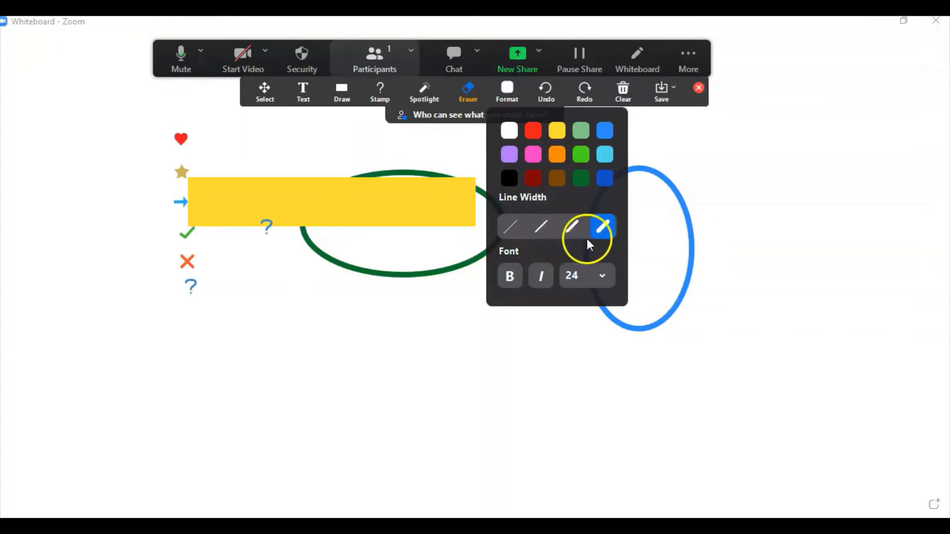
click(569, 277)
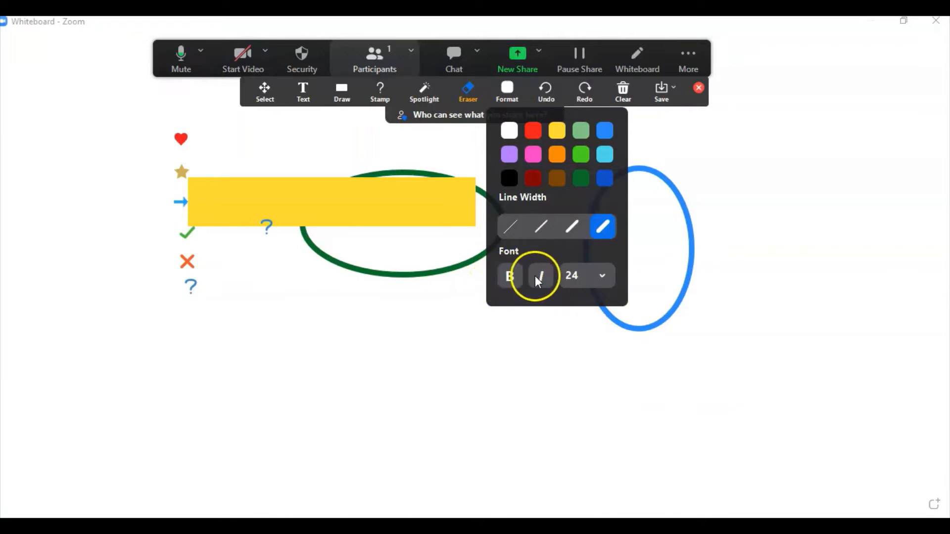
click(589, 278)
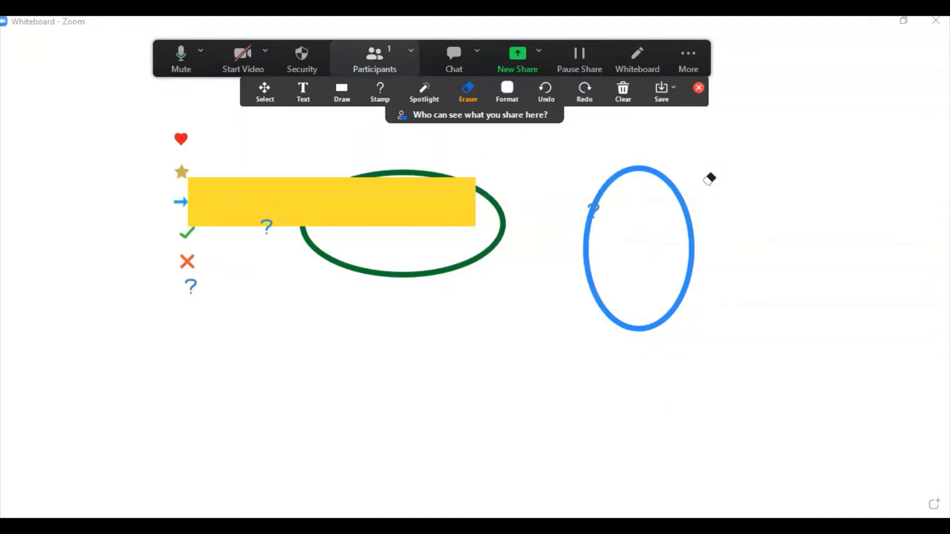
Step: Save the whiteboard as a PNG image
click(674, 90)
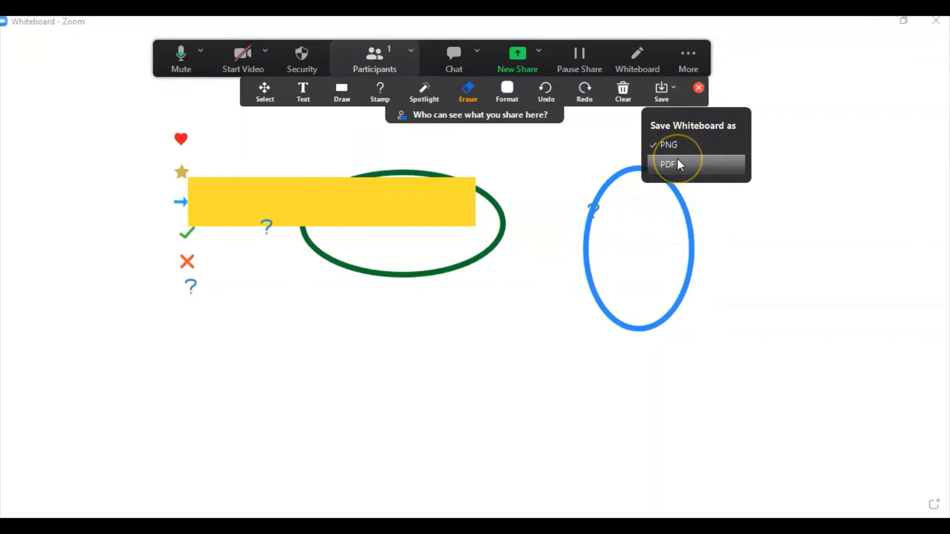
click(664, 94)
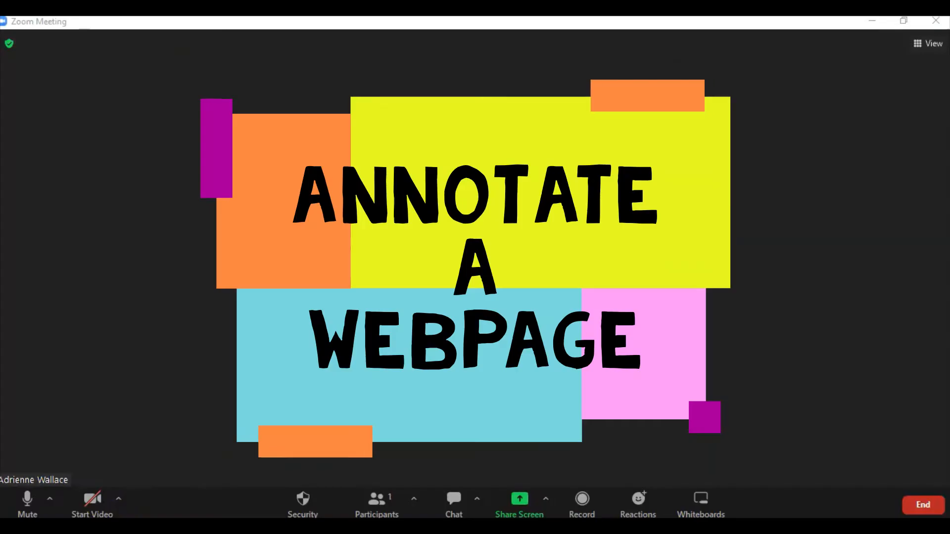
Step: Screen-share the Boom Cards Firefox window showing the 'Where is the frog?' card
click(524, 503)
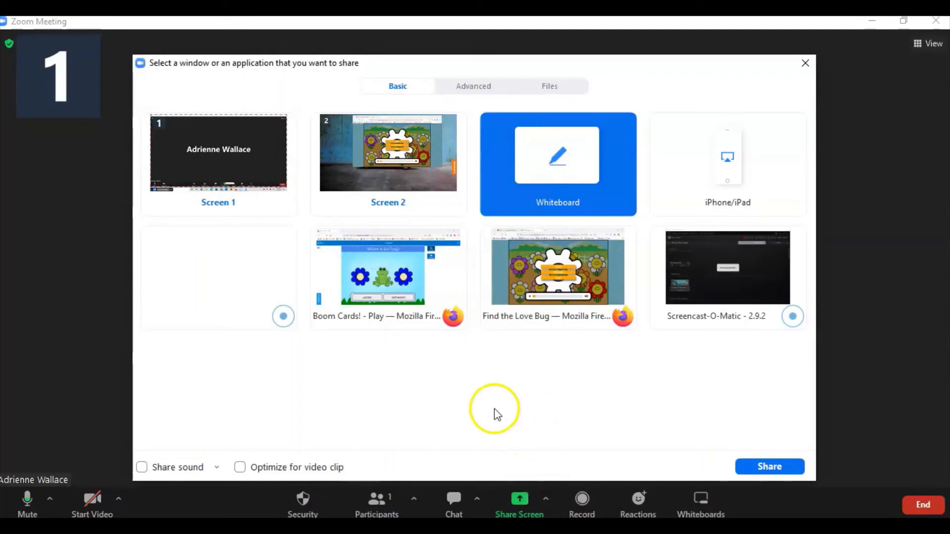
click(355, 286)
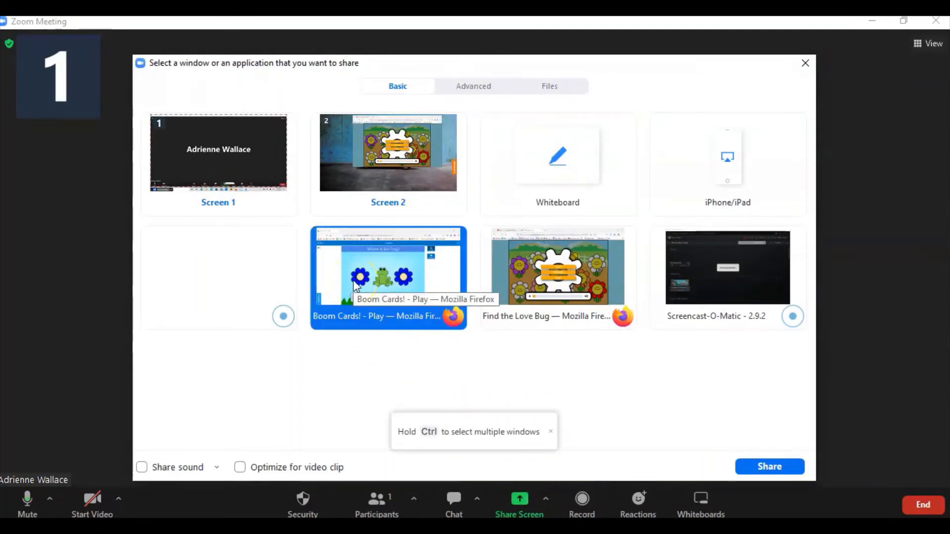
click(762, 466)
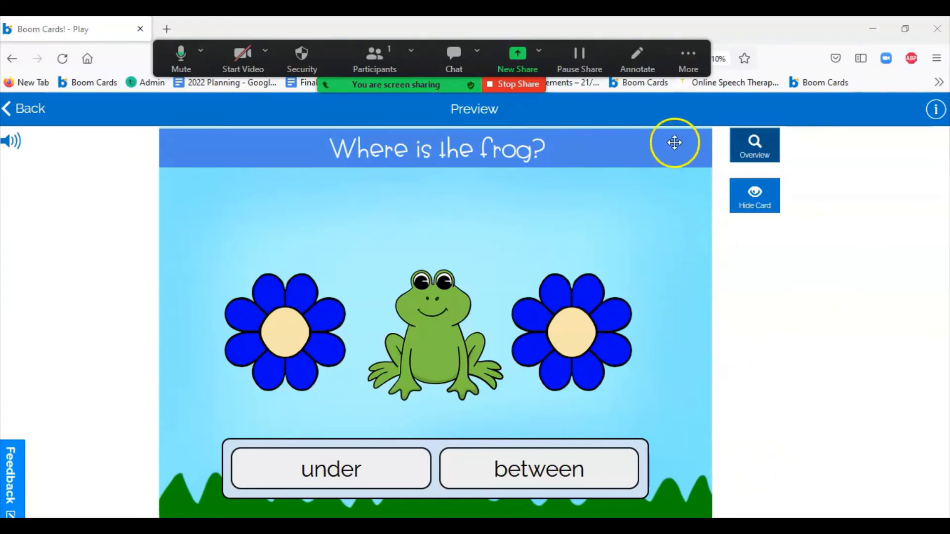
Step: Point at the shared card with the Spotlight annotation pointer
click(639, 62)
click(444, 87)
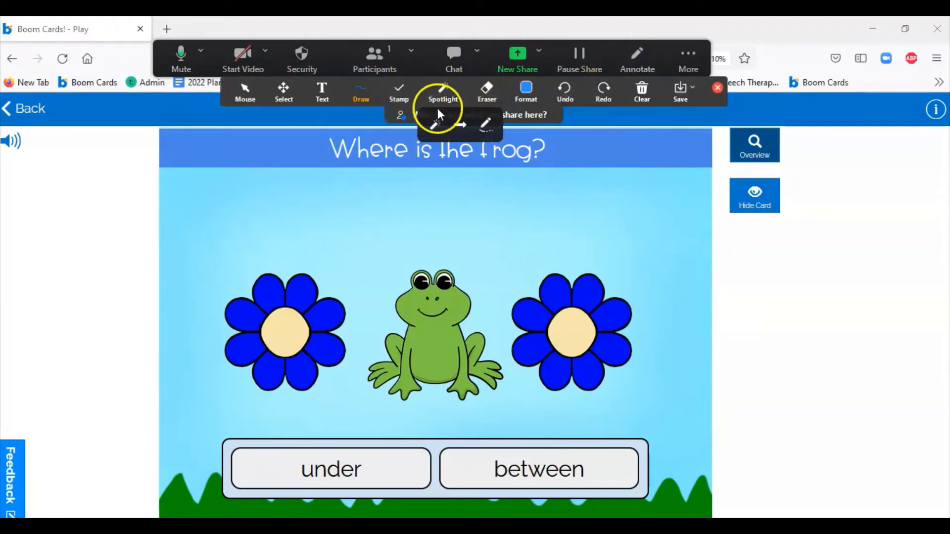
click(435, 127)
click(435, 127)
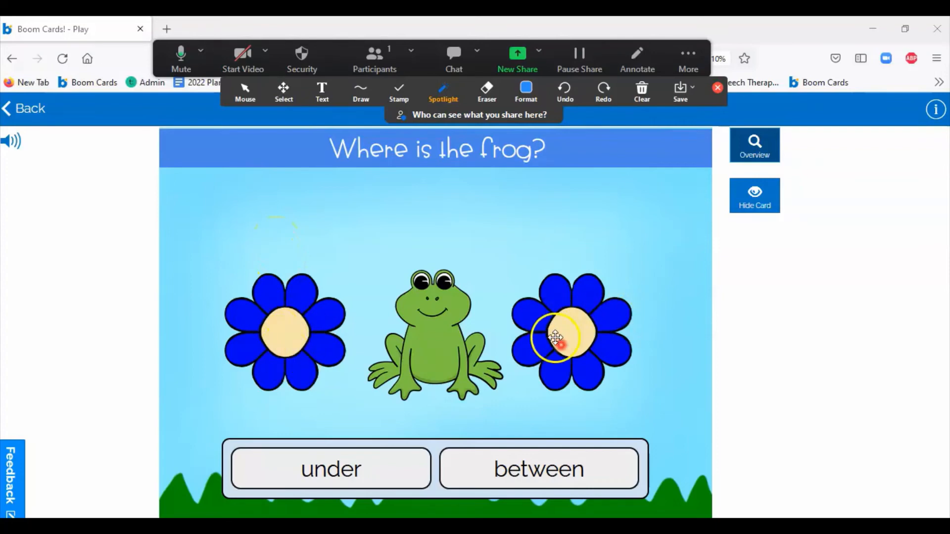
Step: With the freehand pen, write a blue 1 above the left flower and a 2 above the right one
click(364, 94)
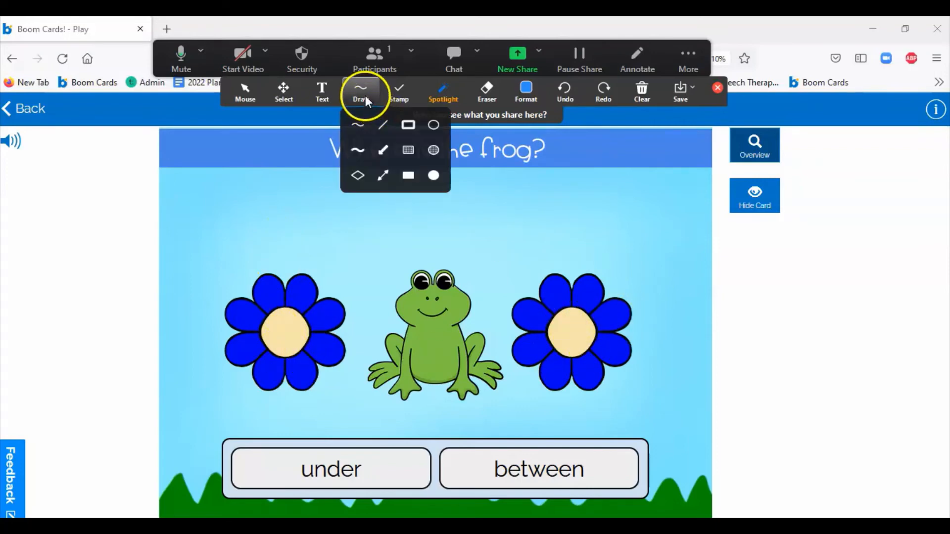
click(362, 130)
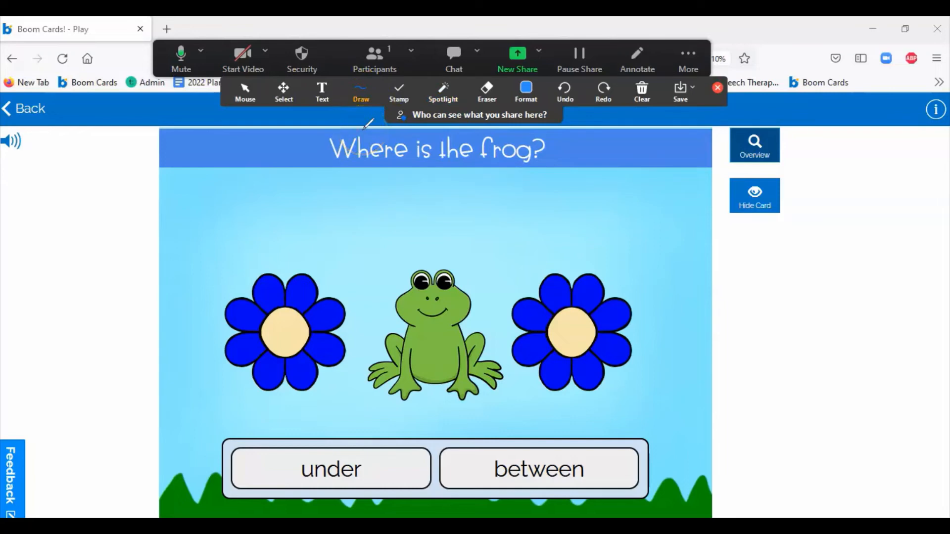
drag(286, 204, 285, 252)
mouse_move(559, 218)
mouse_down()
mouse_move(561, 248)
mouse_move(581, 247)
mouse_up()
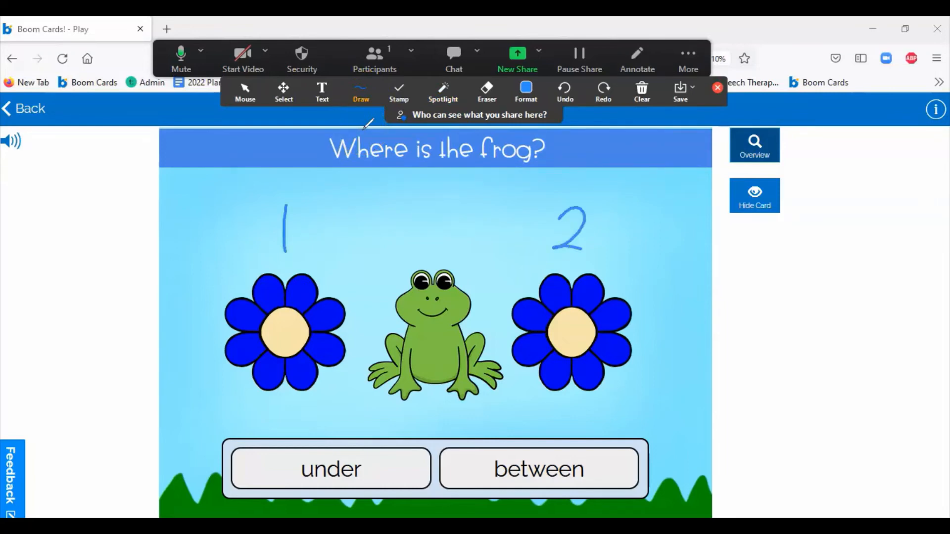
Step: Spotlight the card's 'between' answer, then close and reopen the annotation toolbar
click(430, 98)
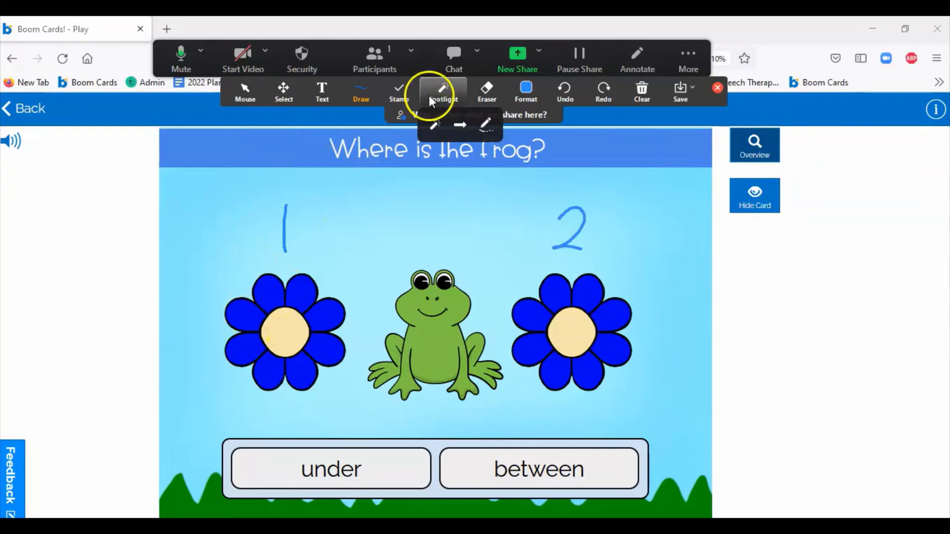
click(436, 121)
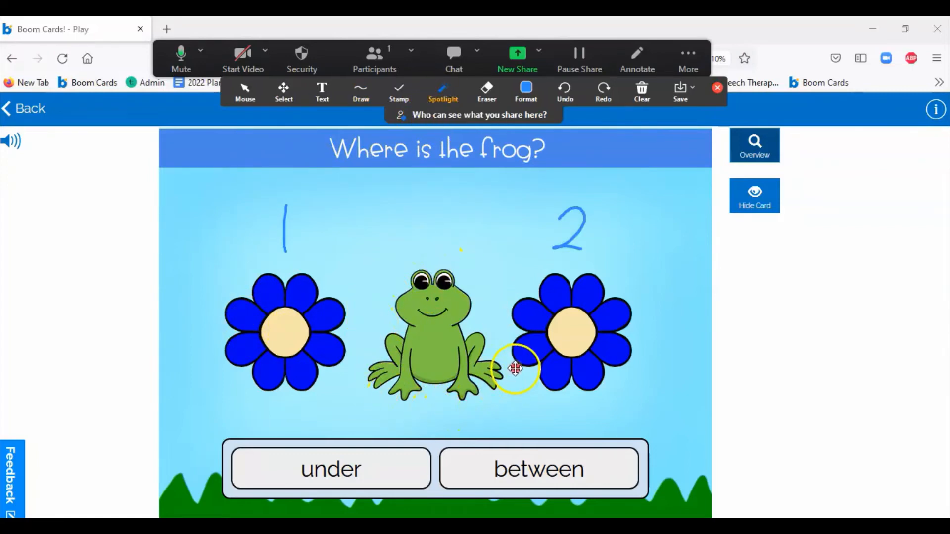
click(542, 485)
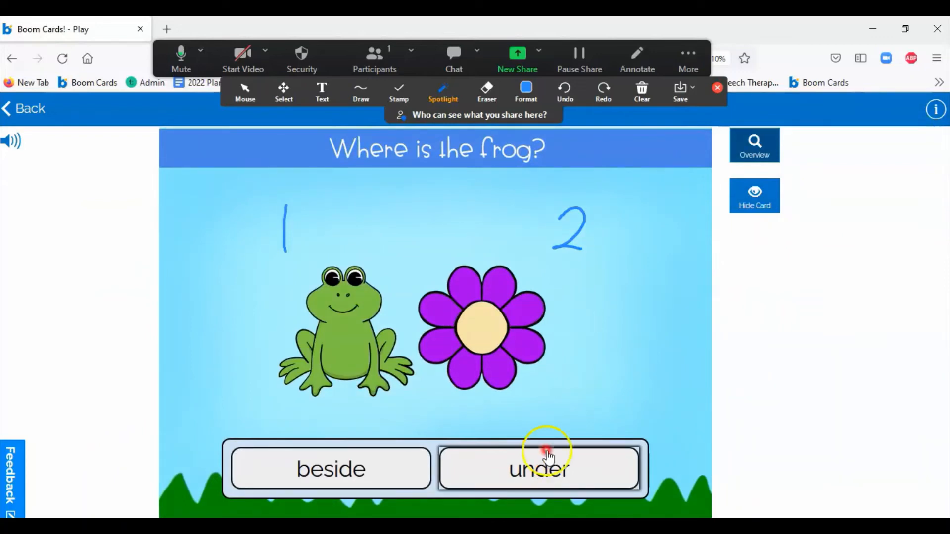
click(718, 88)
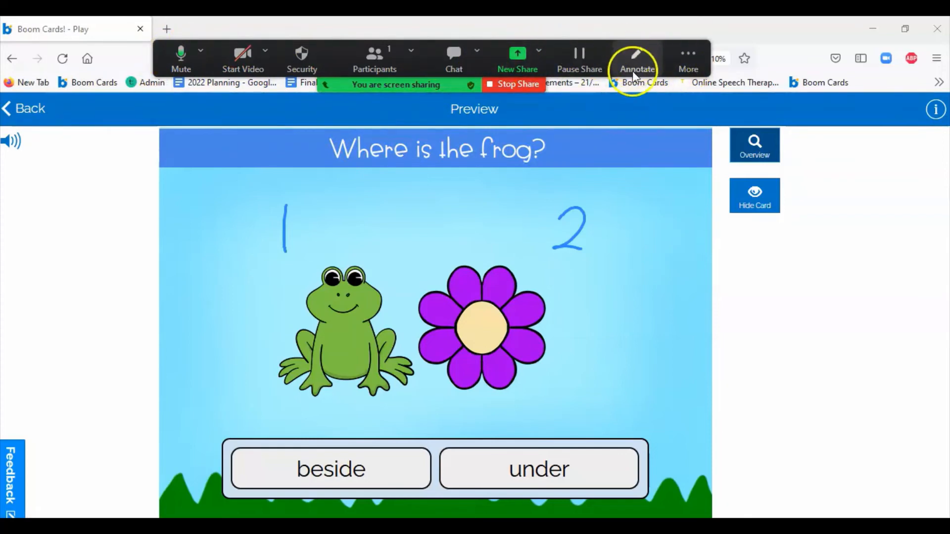
click(638, 58)
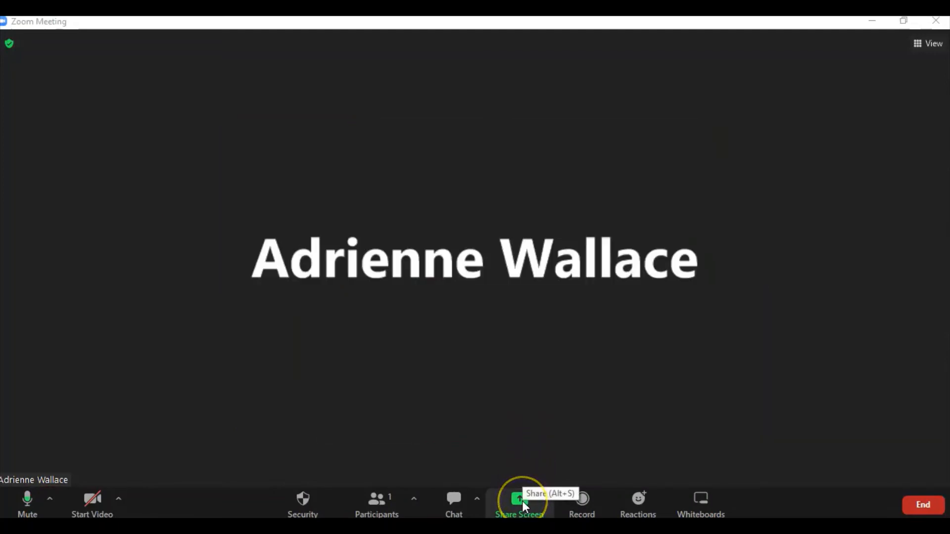
Step: Screen-share the Acrobat window with the Spring Coloring Worksheets PDF
click(522, 501)
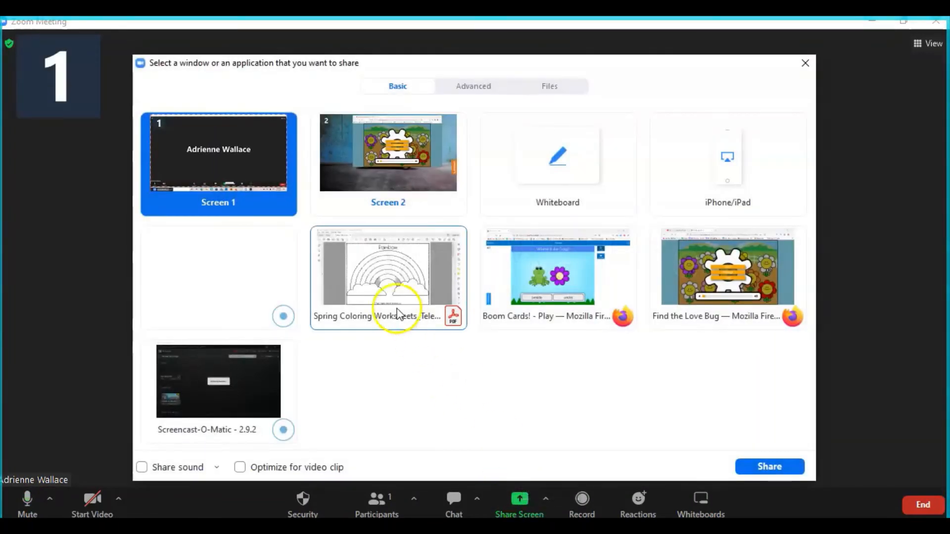
click(391, 300)
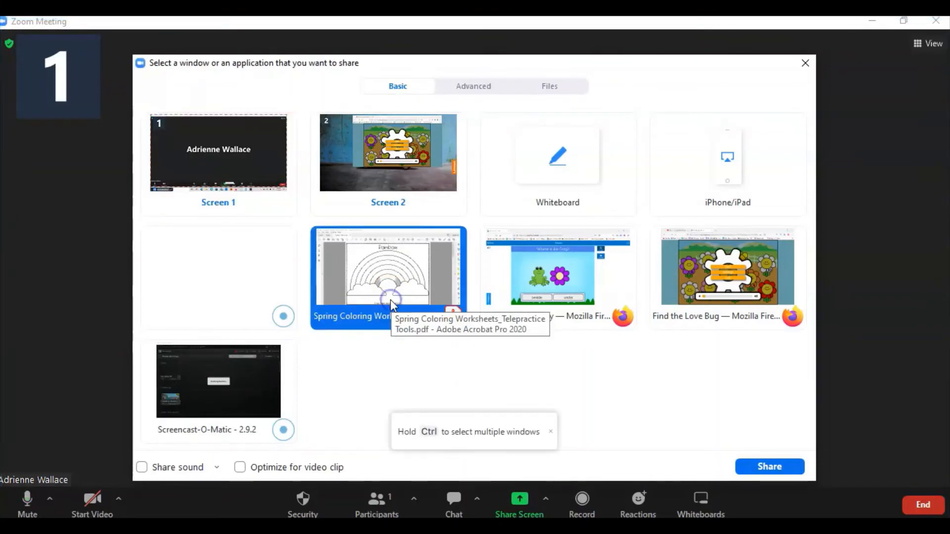
click(757, 469)
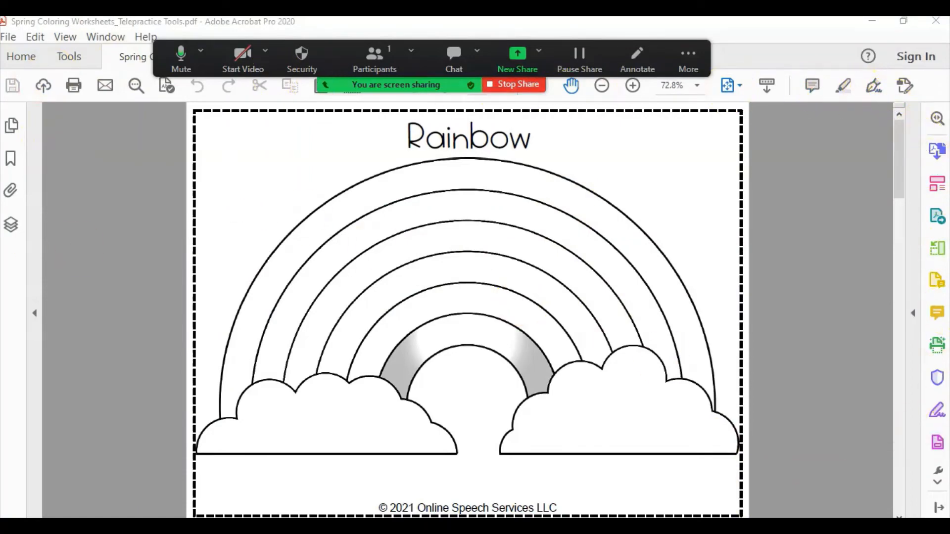
Step: Show the blank Rainbow page in Acrobat's Full Screen Mode
click(67, 37)
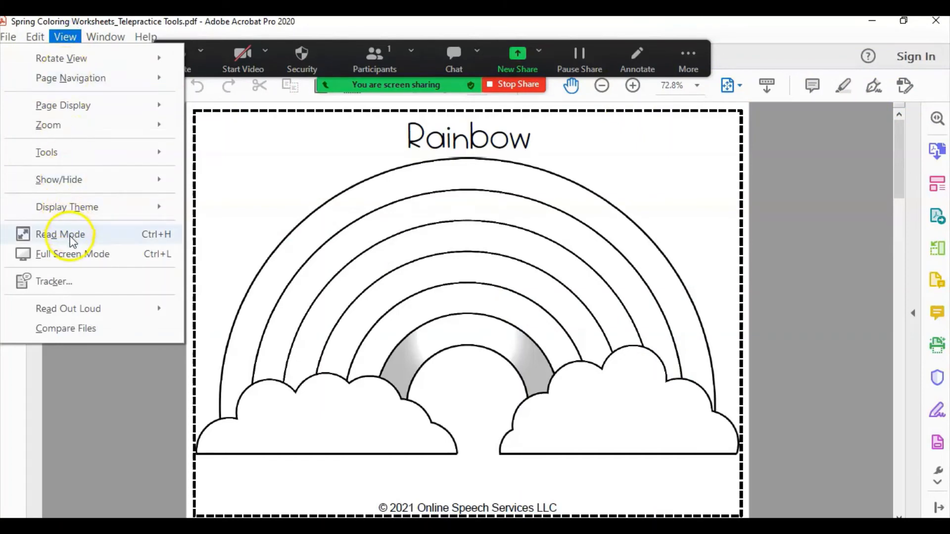
click(74, 262)
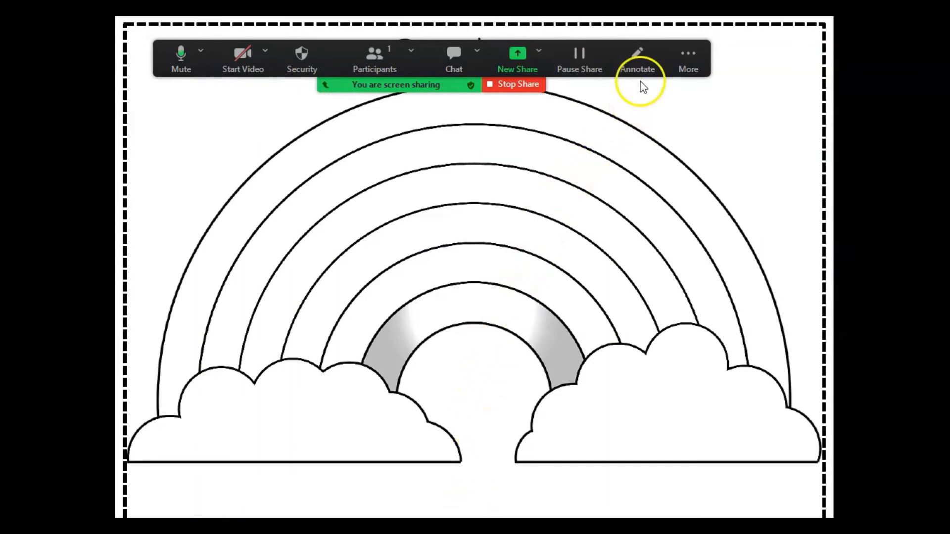
Step: Open annotation tools over the shared rainbow page, browsing the Stamp and Draw choices
click(638, 57)
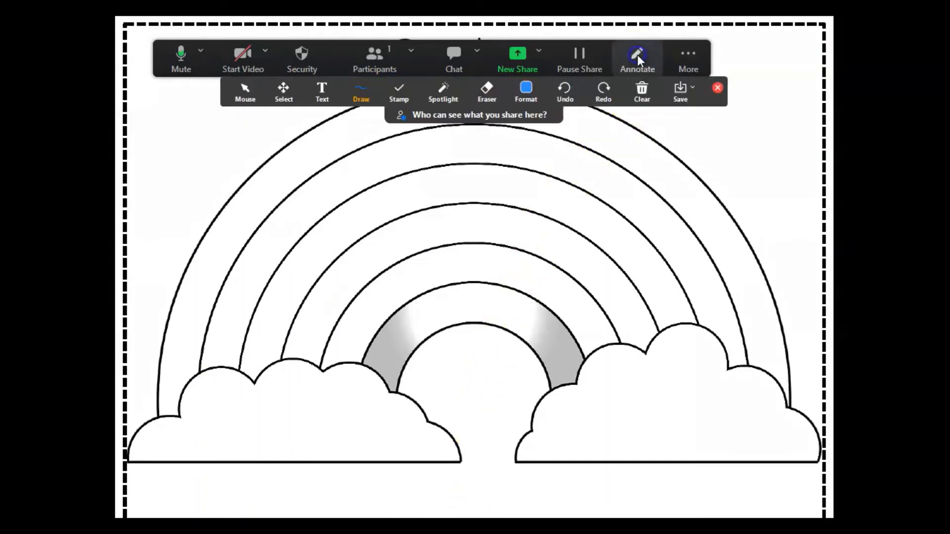
click(393, 89)
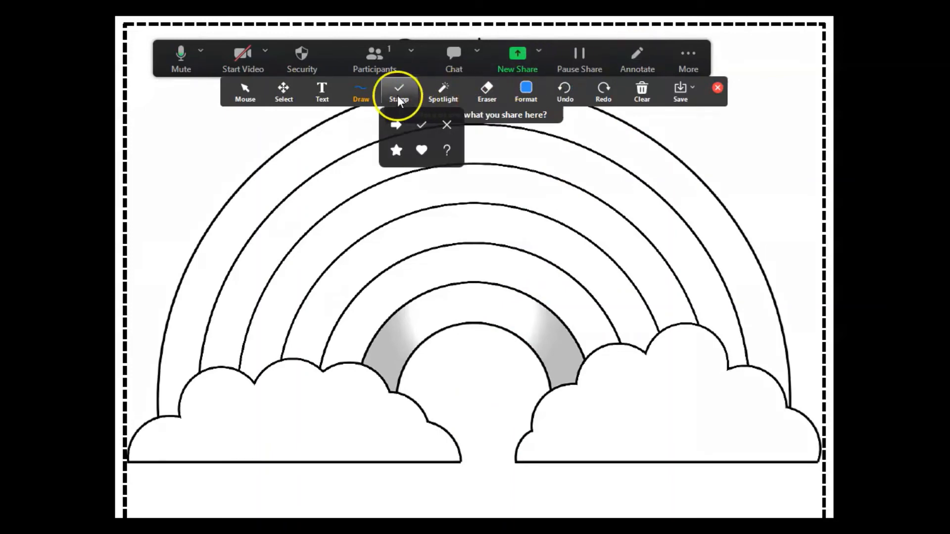
click(364, 87)
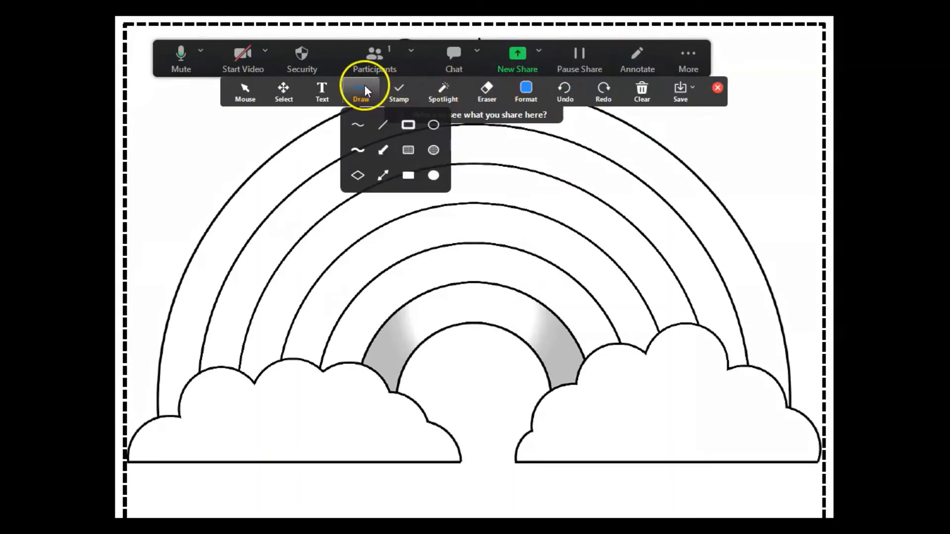
Step: Highlight the rainbow's outer band in red
click(361, 152)
click(526, 95)
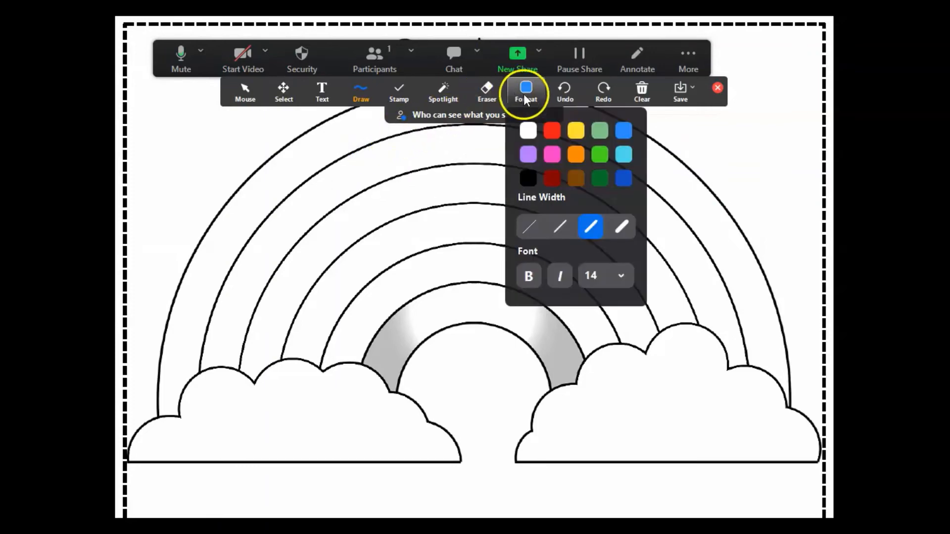
click(552, 130)
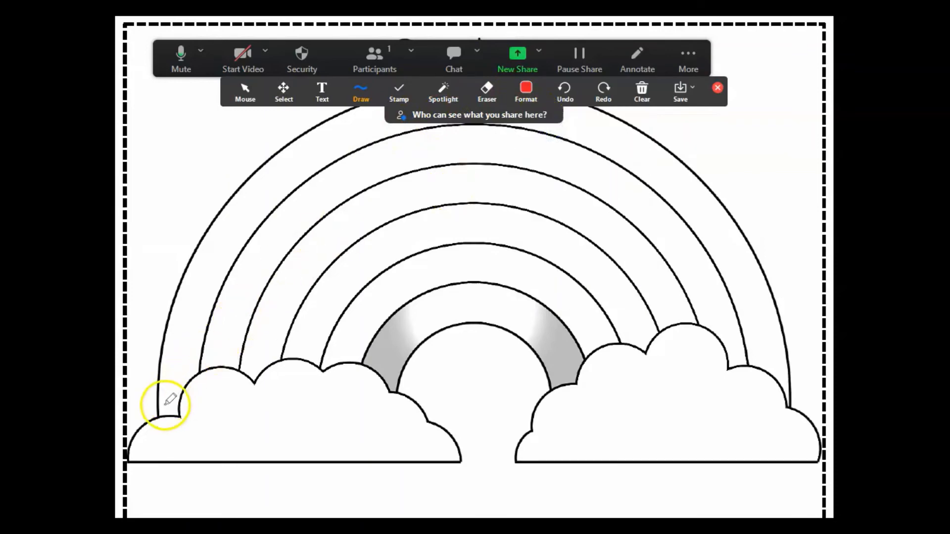
mouse_move(163, 415)
mouse_down()
mouse_move(204, 261)
mouse_move(283, 171)
mouse_move(532, 89)
mouse_move(613, 121)
mouse_move(709, 197)
mouse_move(760, 295)
mouse_move(770, 374)
mouse_up()
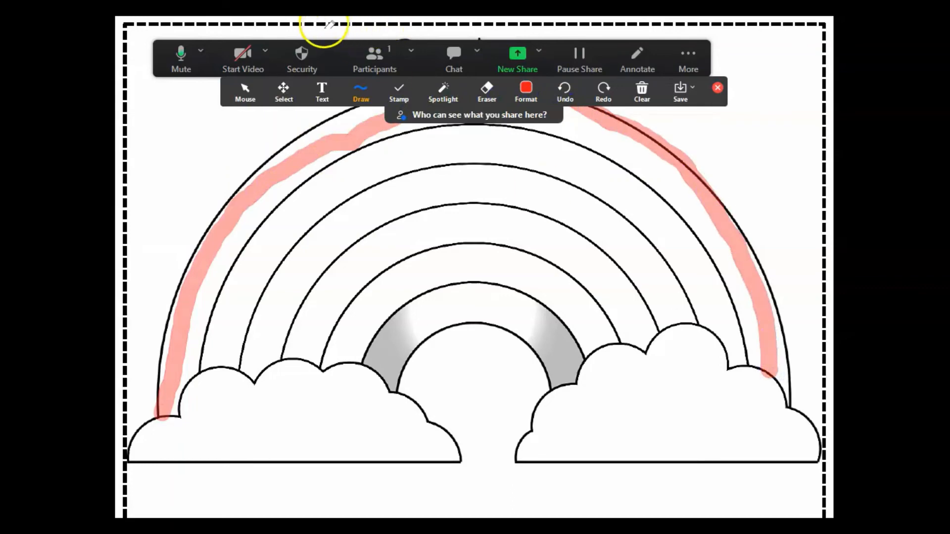
Step: Trace a thin red pen line along the outer band
click(359, 88)
click(357, 123)
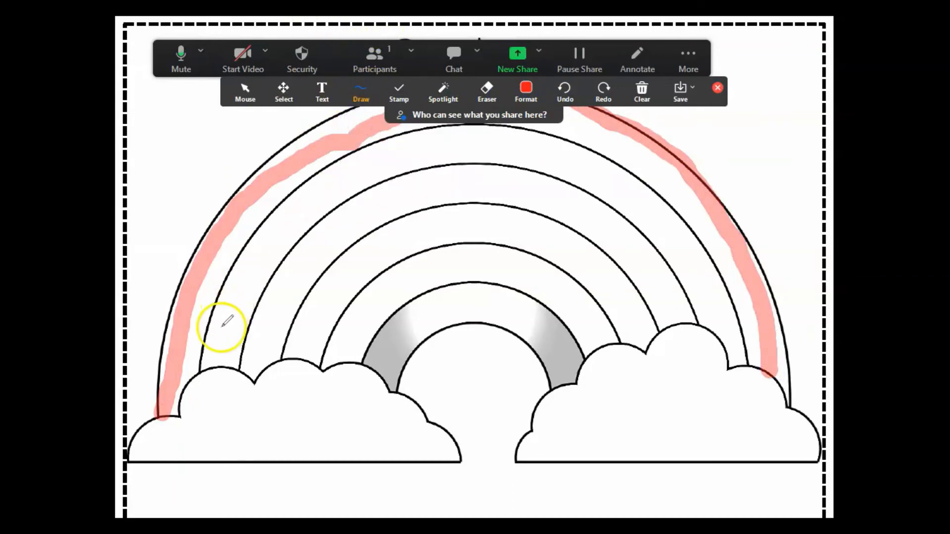
mouse_move(184, 378)
mouse_down()
mouse_move(215, 239)
mouse_move(301, 176)
mouse_move(373, 144)
mouse_move(466, 124)
mouse_move(572, 133)
mouse_move(664, 180)
mouse_move(753, 308)
mouse_move(760, 377)
mouse_move(766, 374)
mouse_up()
Step: Highlight the second rainbow band orange and the third band yellow
click(525, 89)
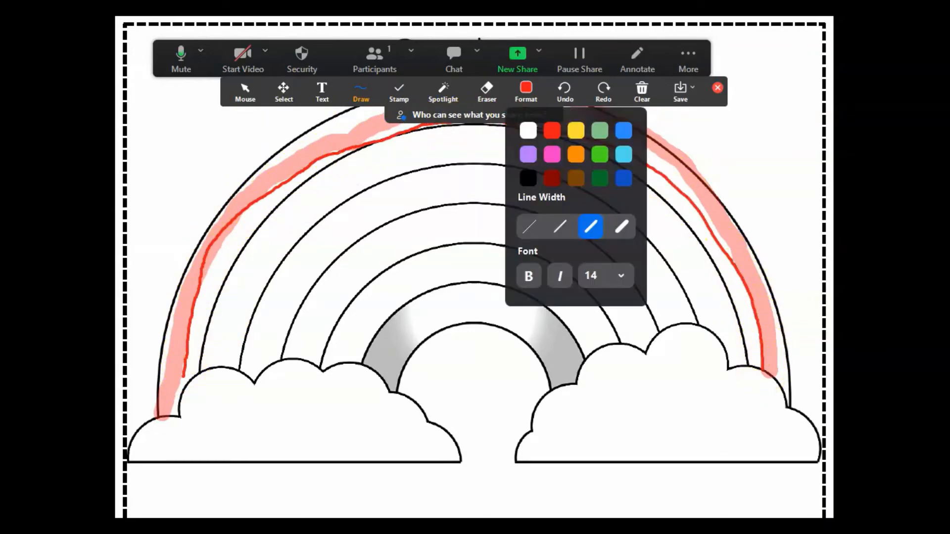
click(359, 92)
click(363, 144)
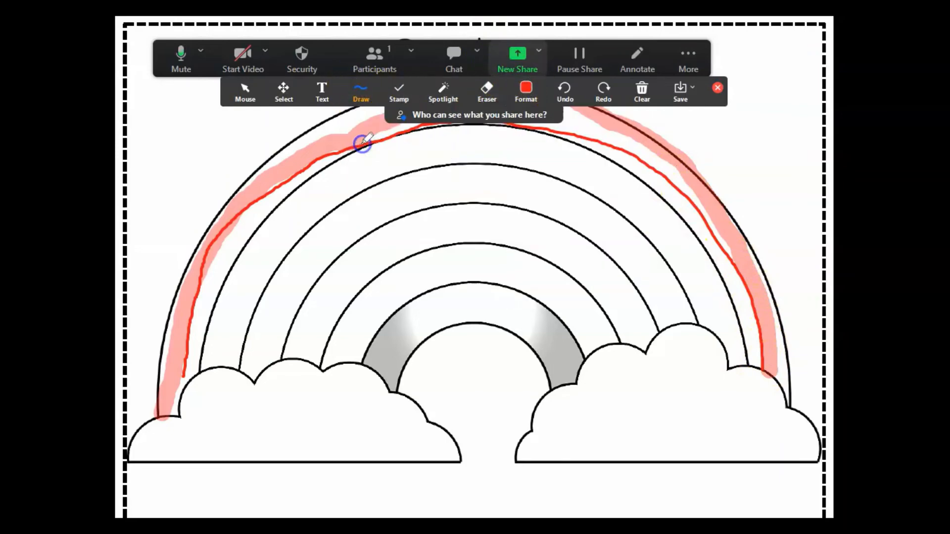
click(526, 89)
click(575, 152)
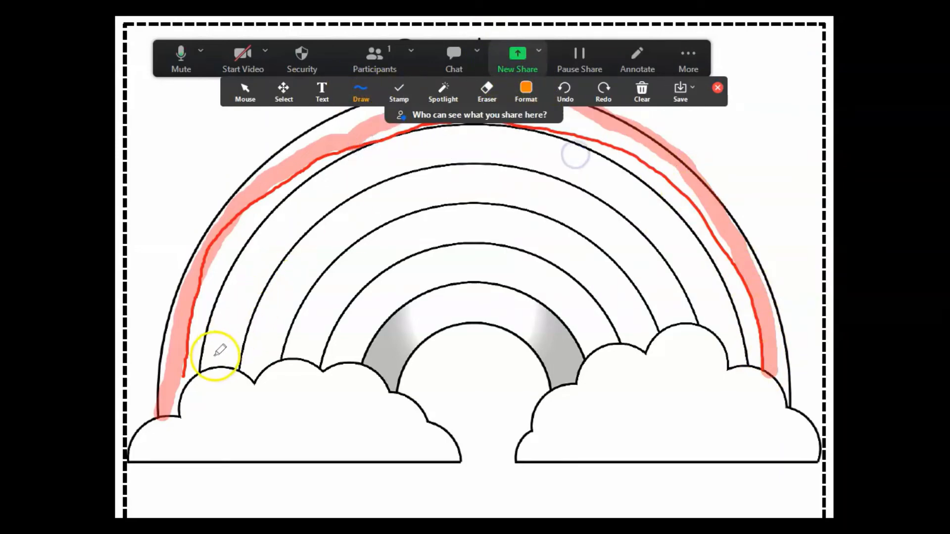
mouse_move(209, 367)
mouse_down()
mouse_move(255, 254)
mouse_move(331, 182)
mouse_move(471, 127)
mouse_move(509, 127)
mouse_move(618, 165)
mouse_move(655, 193)
mouse_move(752, 363)
mouse_up()
click(526, 89)
click(574, 130)
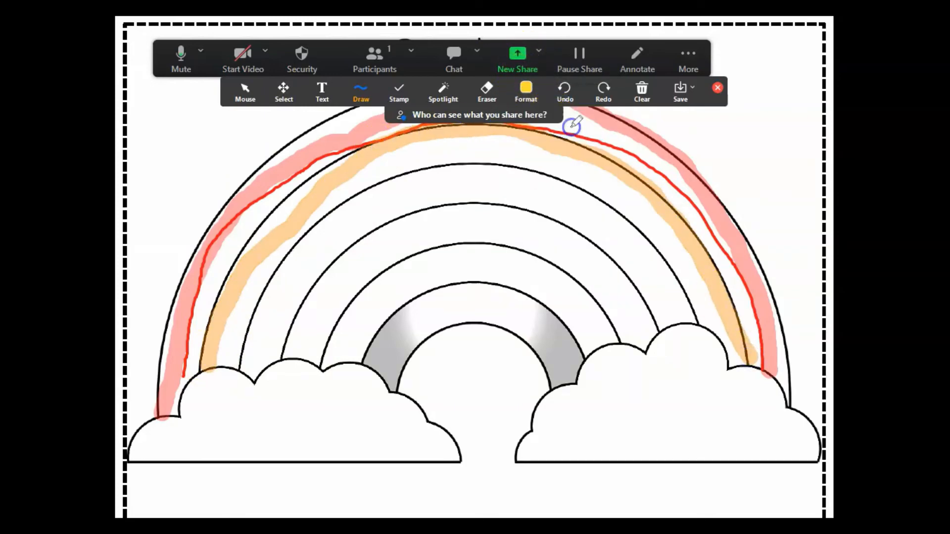
mouse_move(227, 365)
mouse_down()
mouse_move(333, 202)
mouse_move(424, 154)
mouse_move(539, 153)
mouse_move(617, 187)
mouse_move(702, 299)
mouse_move(706, 333)
mouse_up()
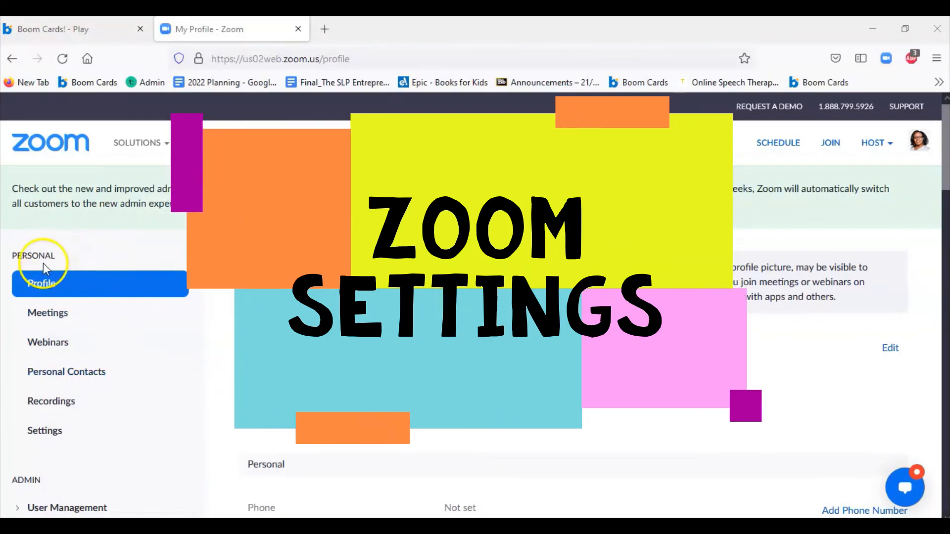
Step: Open the portal's My Settings page and search the settings for 'annotate'
click(45, 431)
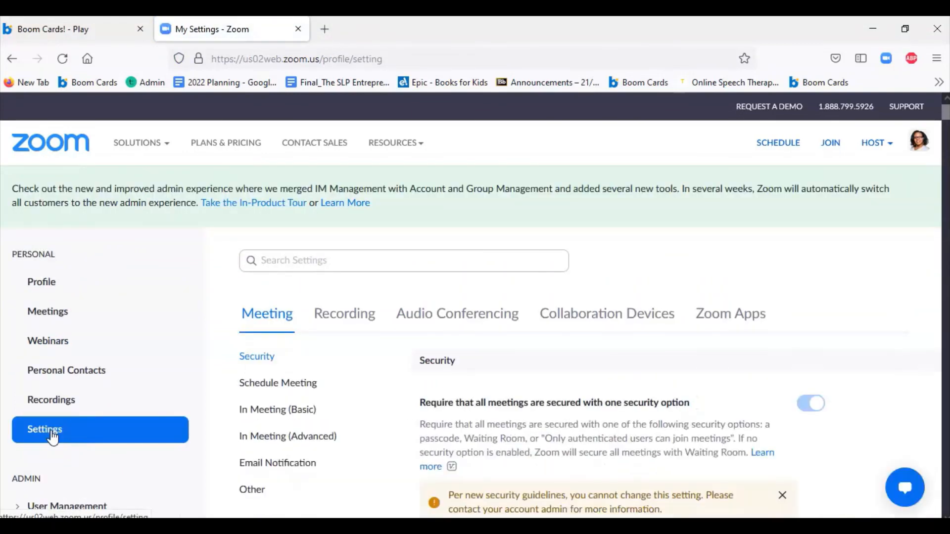
click(291, 261)
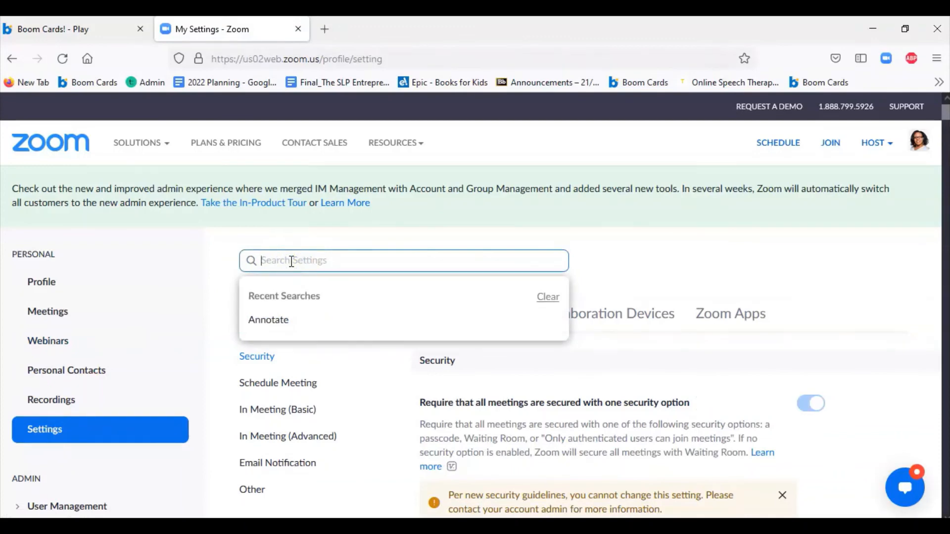
text(anno)
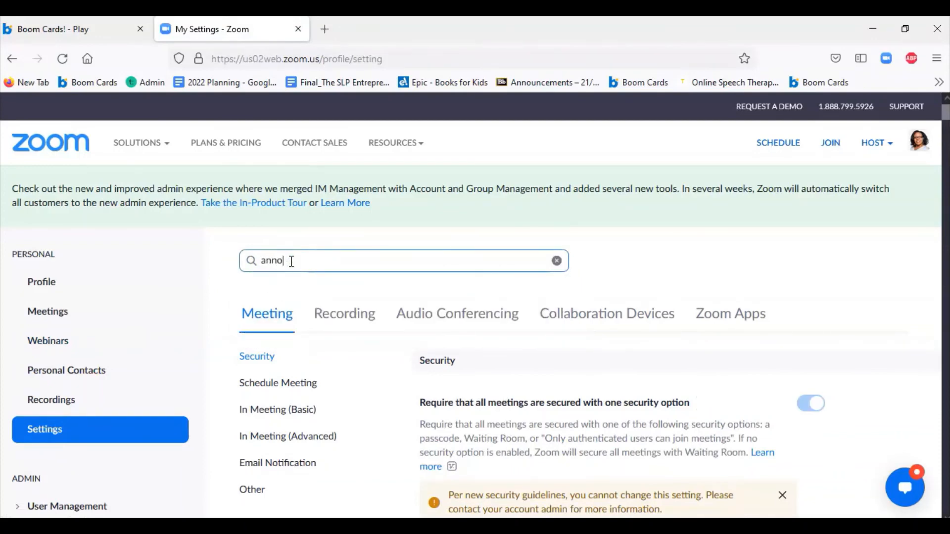